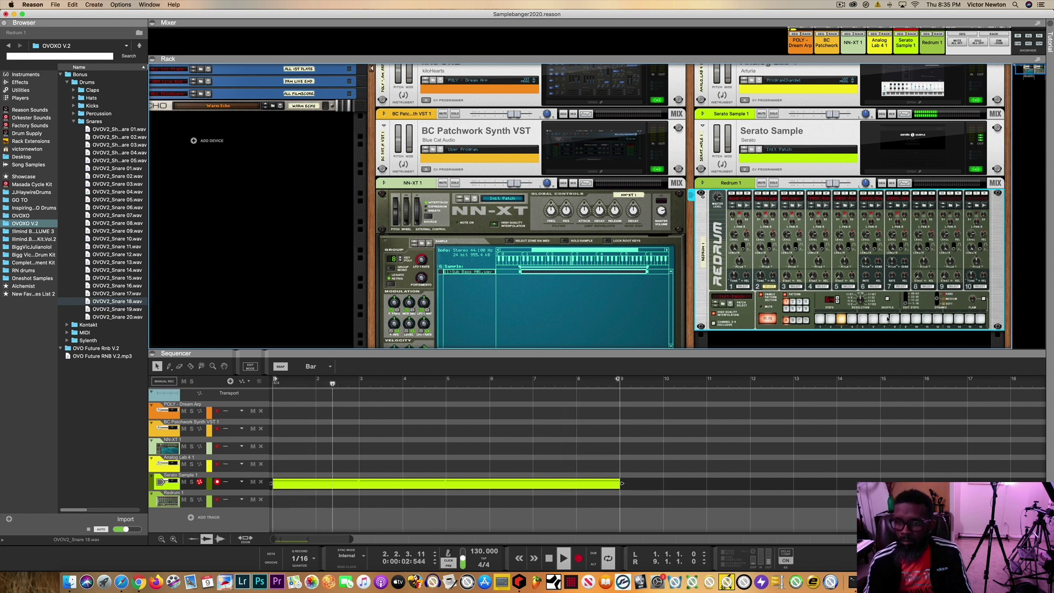
Step: Restart playback of the loop from its start and toggle step 2 in Redrum's pattern
click(549, 558)
click(549, 558)
key(space)
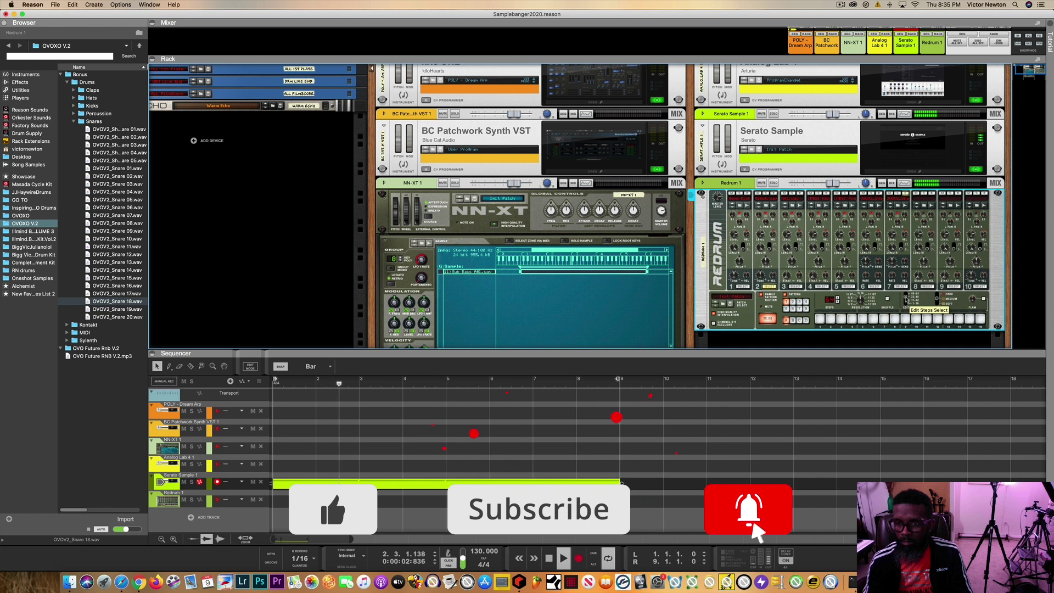
click(831, 319)
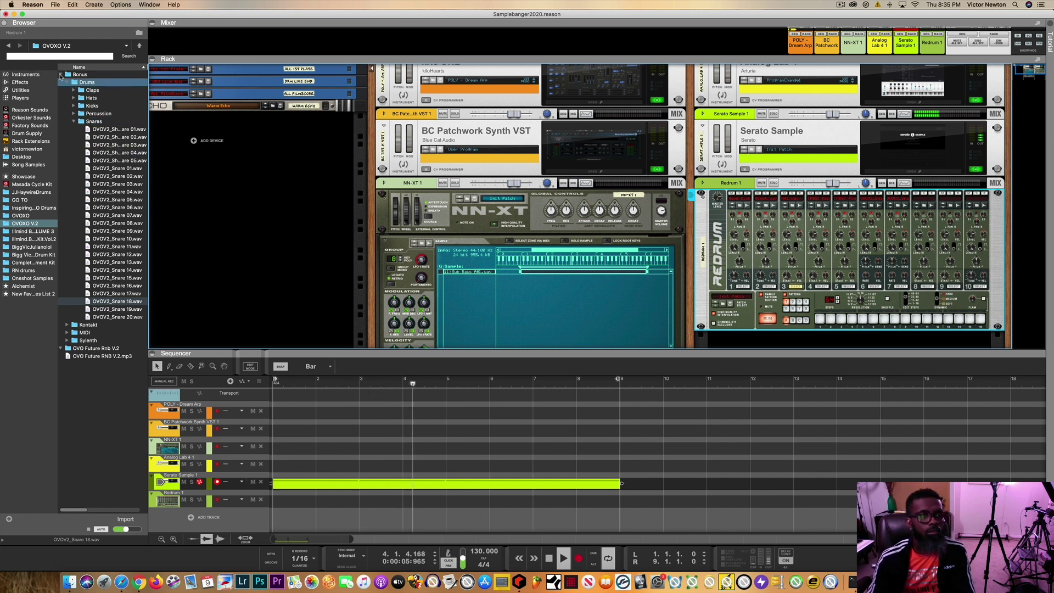
Step: Add the Drum Sequencer player from the Players category to the Redrum device
click(23, 75)
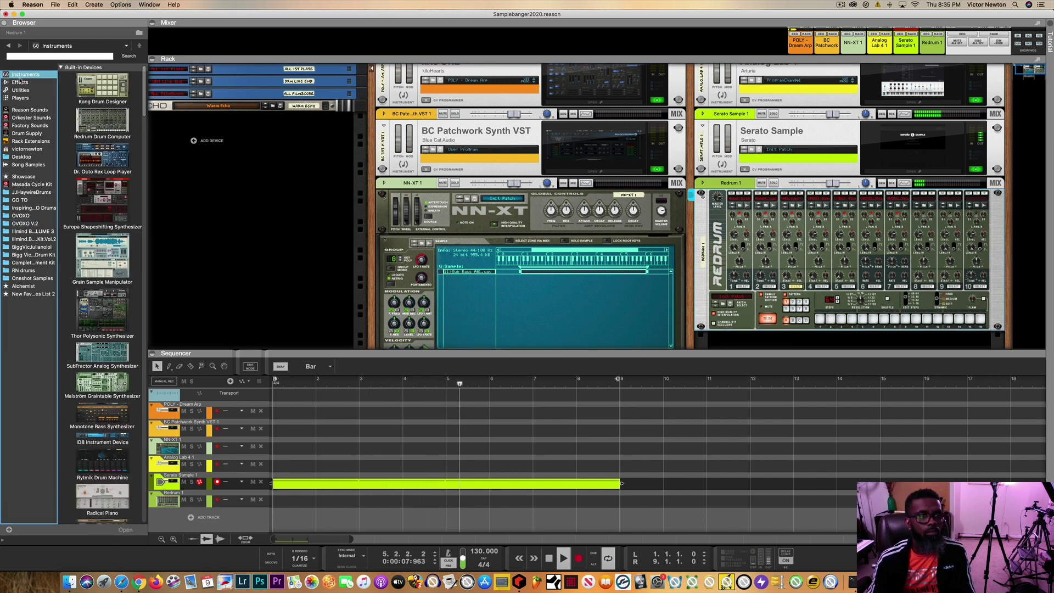
click(20, 98)
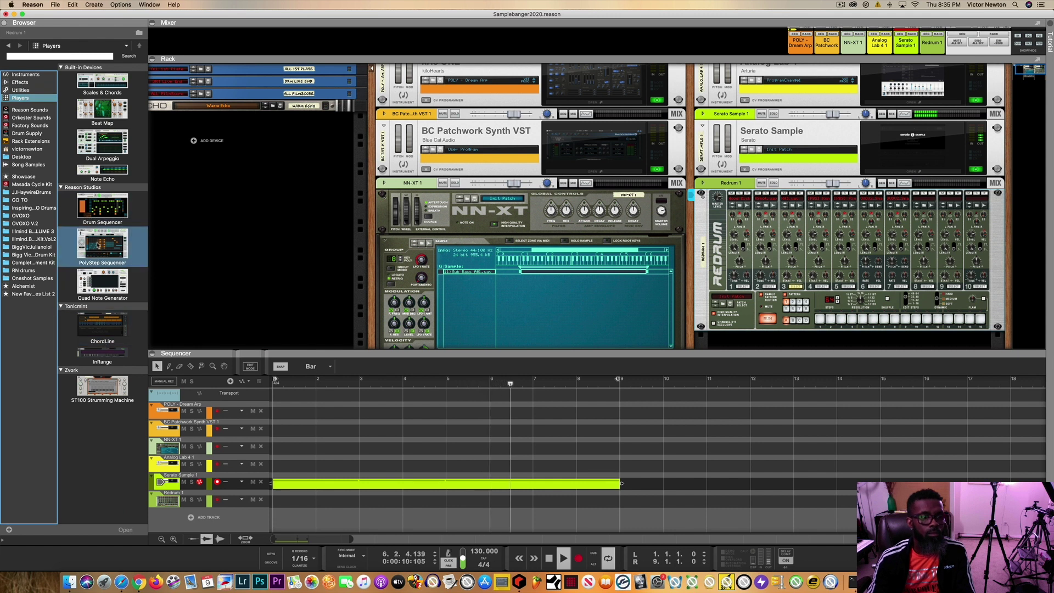
click(97, 248)
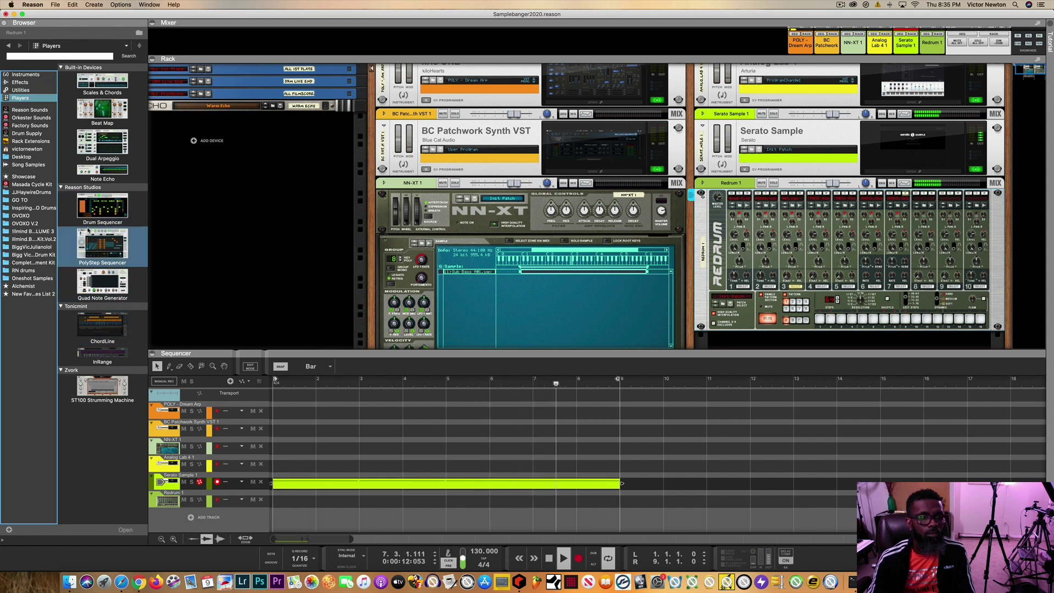
click(97, 212)
drag(97, 212, 703, 196)
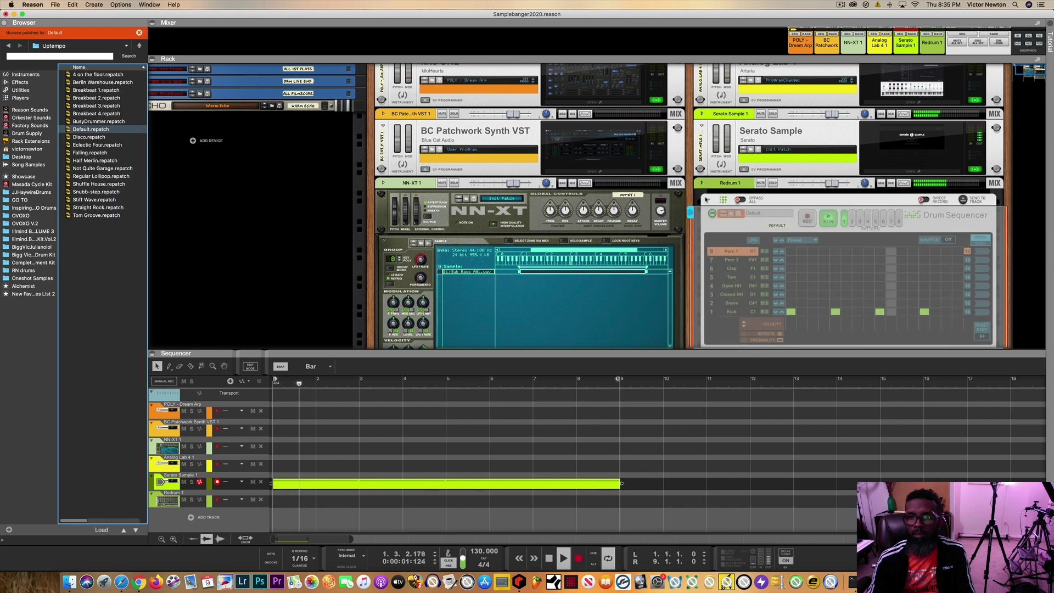
Step: Clear all the default Kick hits from the Drum Sequencer's grid
click(835, 312)
click(880, 312)
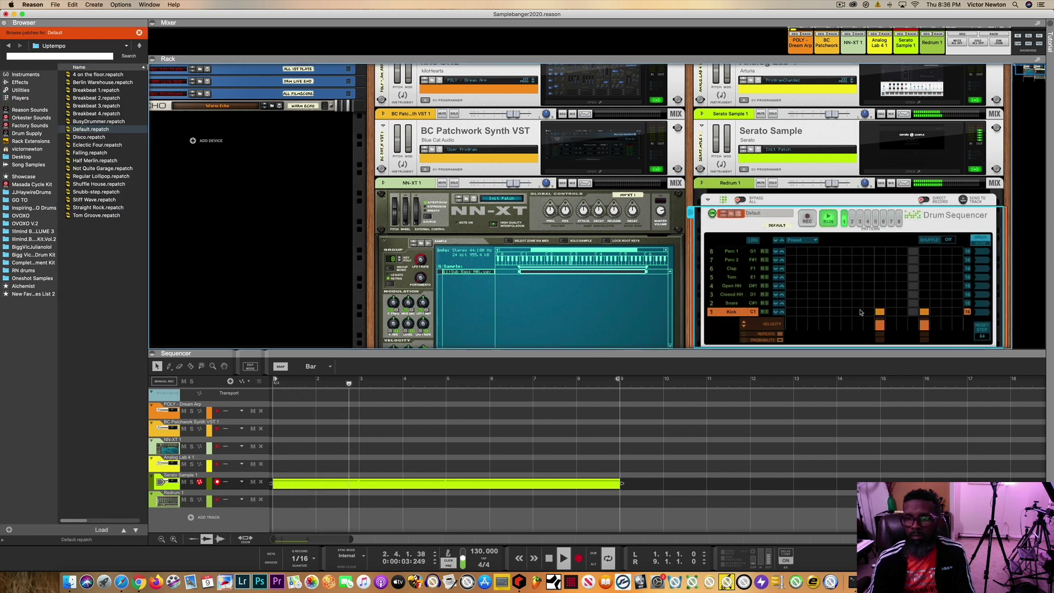
click(924, 312)
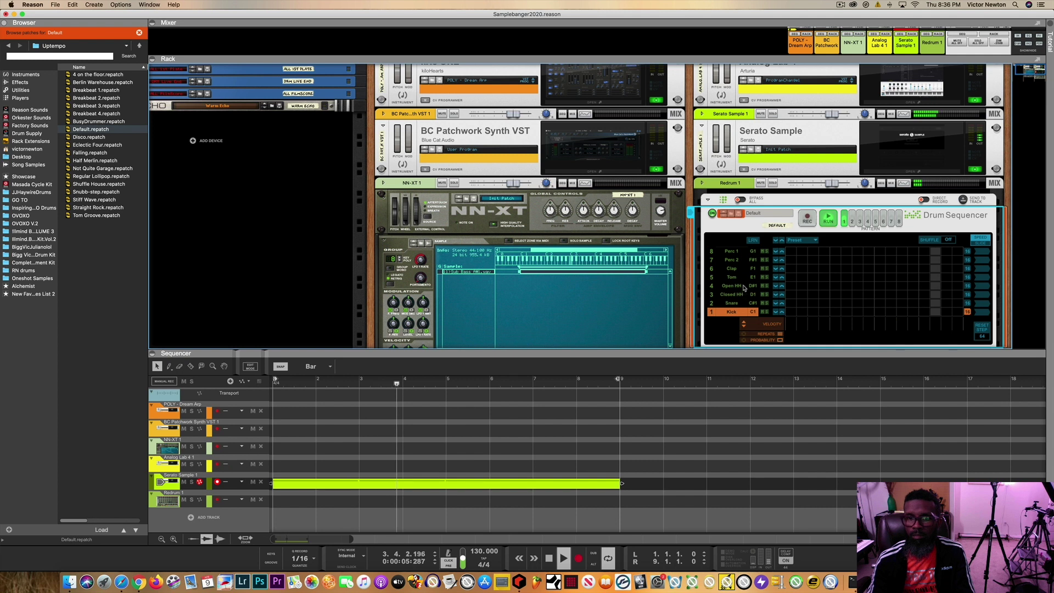
Step: Program Closed HH hits on every odd step from 1 to 15 in the Drum Sequencer
click(790, 287)
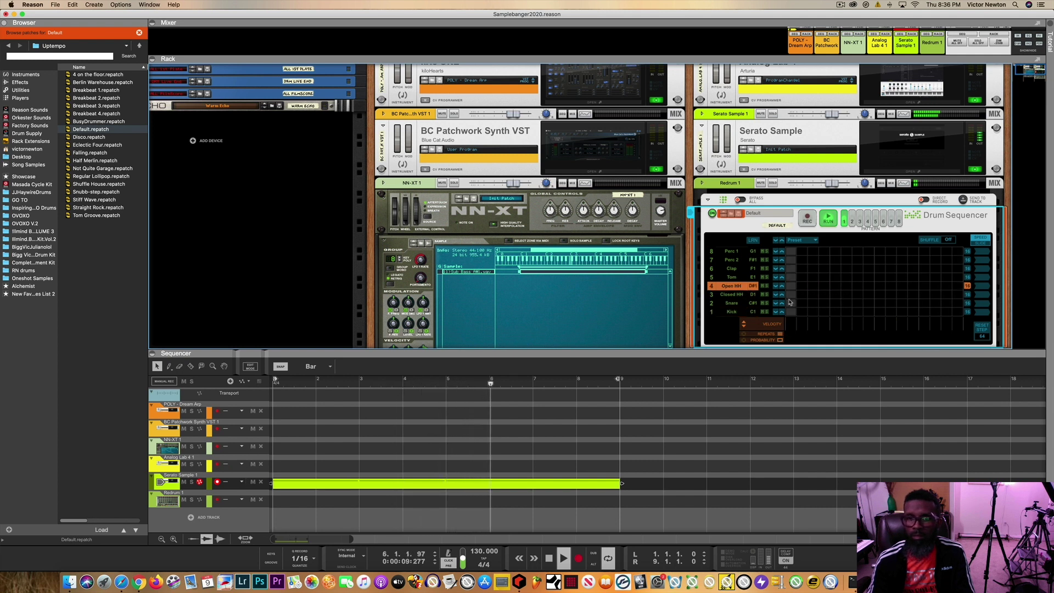
click(790, 295)
click(813, 295)
click(836, 294)
click(858, 295)
click(880, 295)
click(902, 295)
click(925, 295)
click(947, 295)
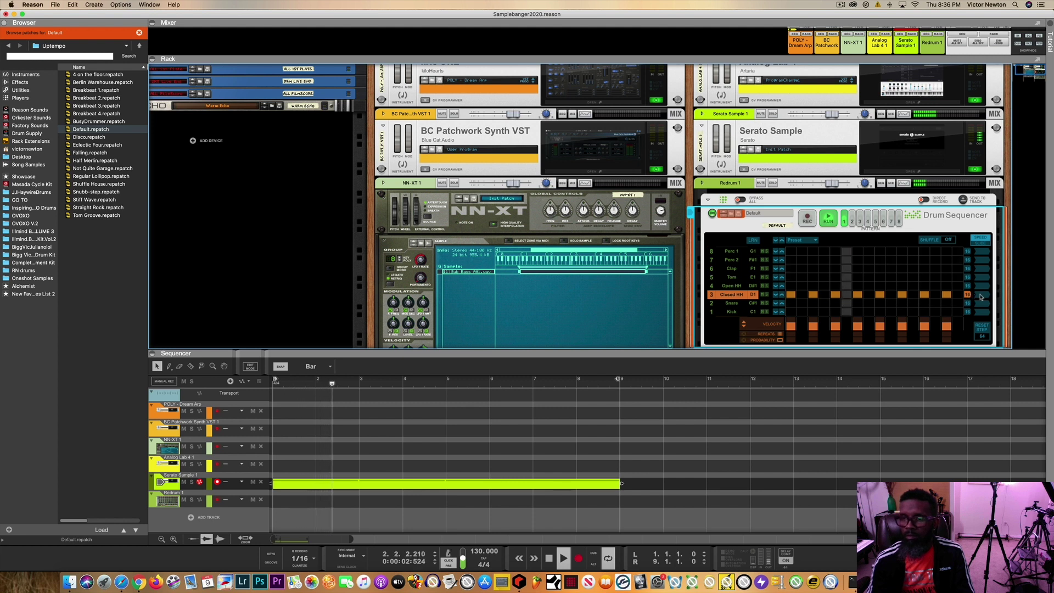
Step: Set the Closed HH lane's speed to x 0.5 and fill its remaining even steps with hits
click(981, 296)
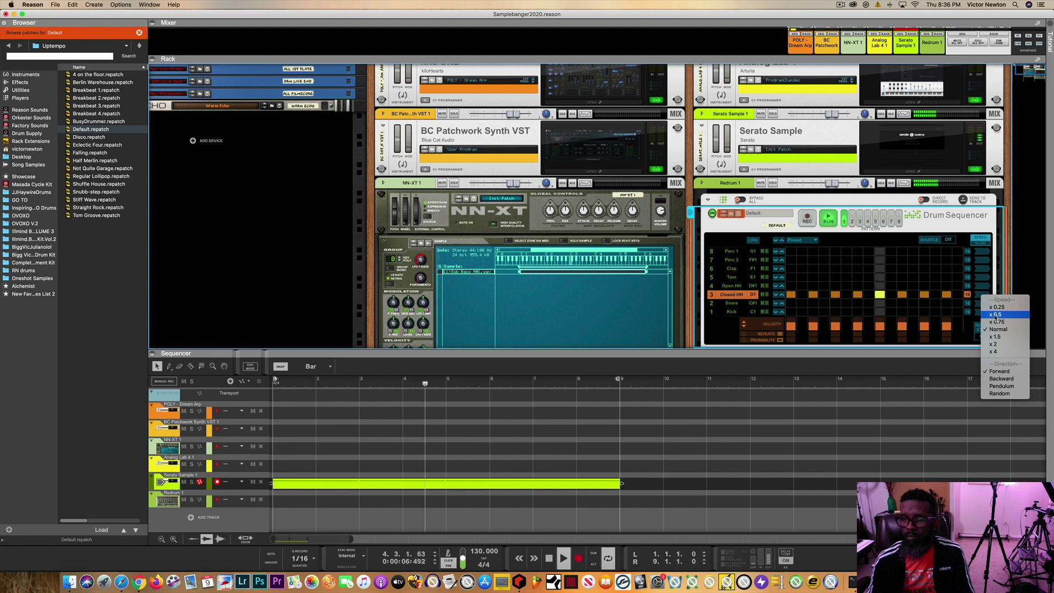
click(996, 314)
click(802, 295)
click(825, 295)
click(847, 295)
click(868, 295)
click(890, 295)
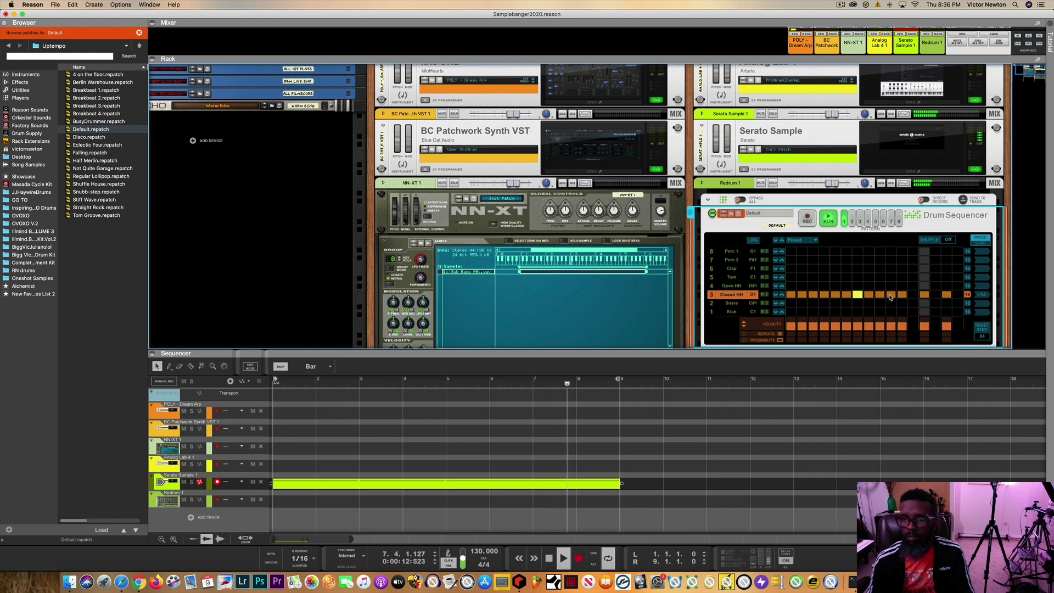
click(913, 295)
click(935, 295)
click(958, 295)
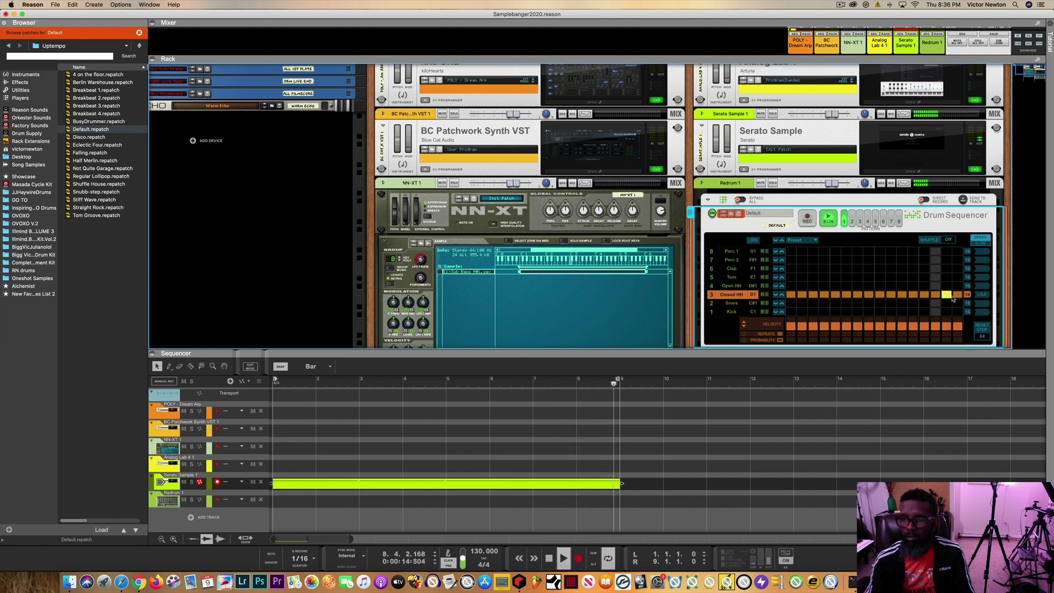
Step: Lower the velocity of the even-numbered Closed HH steps so they alternate with the louder odd steps
click(802, 329)
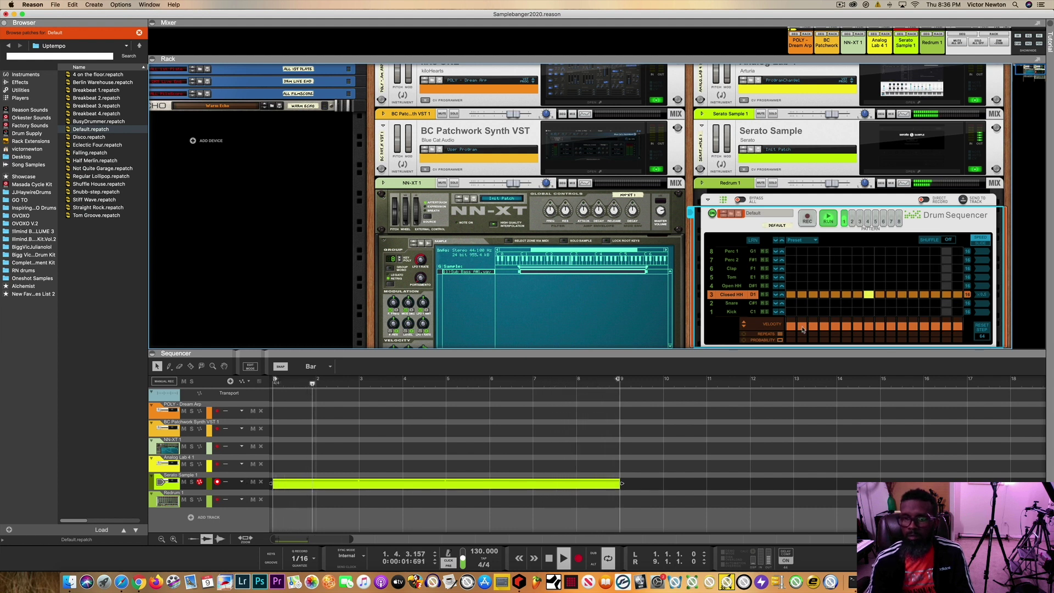
click(825, 329)
click(846, 329)
click(869, 330)
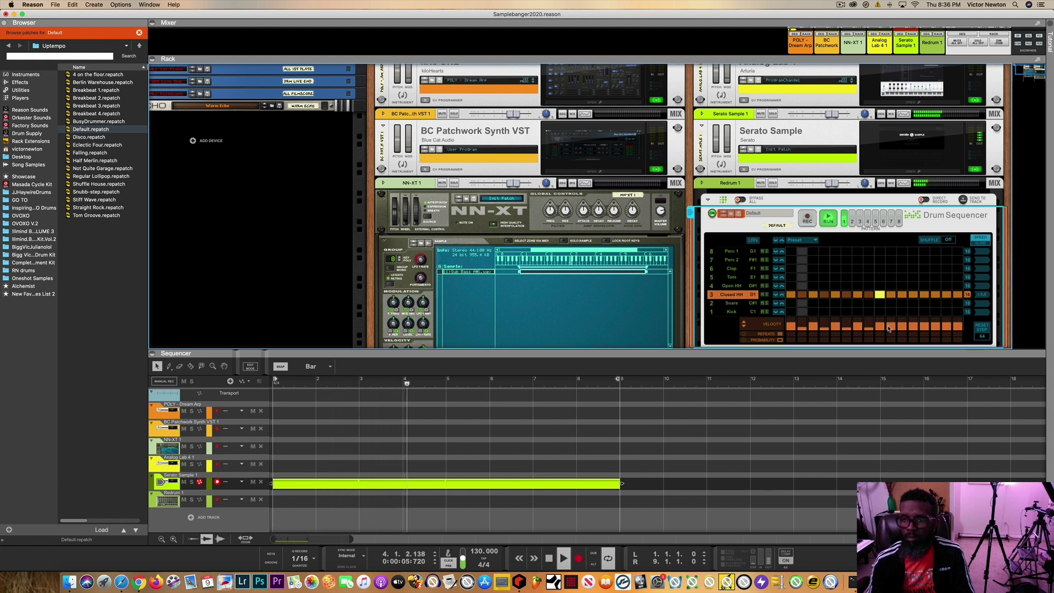
click(913, 330)
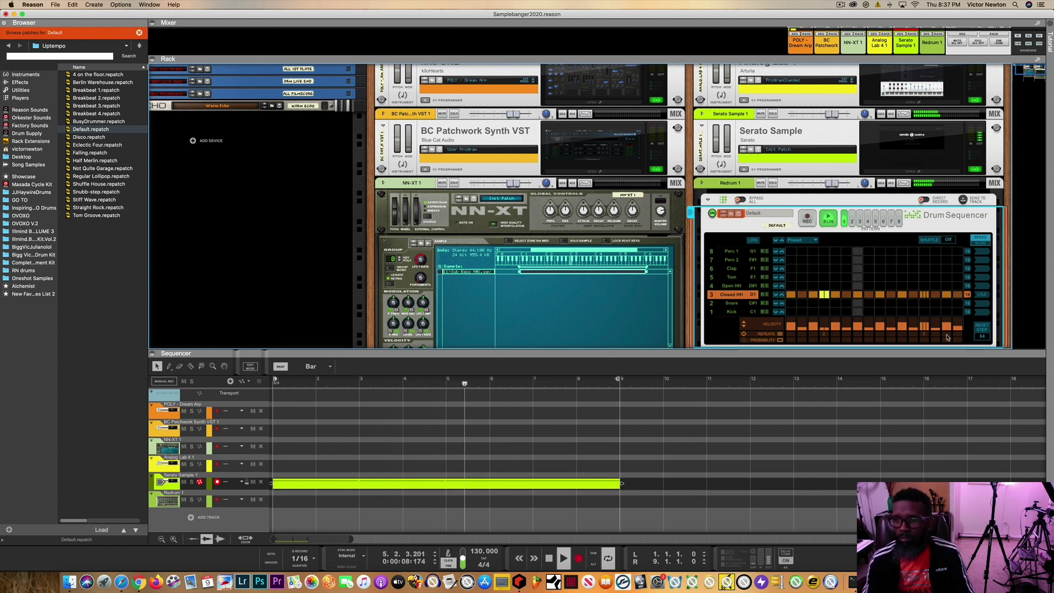
Step: Set a two-hit repeat on step 15 of the Closed HH lane and remove the hit from step 8
drag(948, 338, 948, 323)
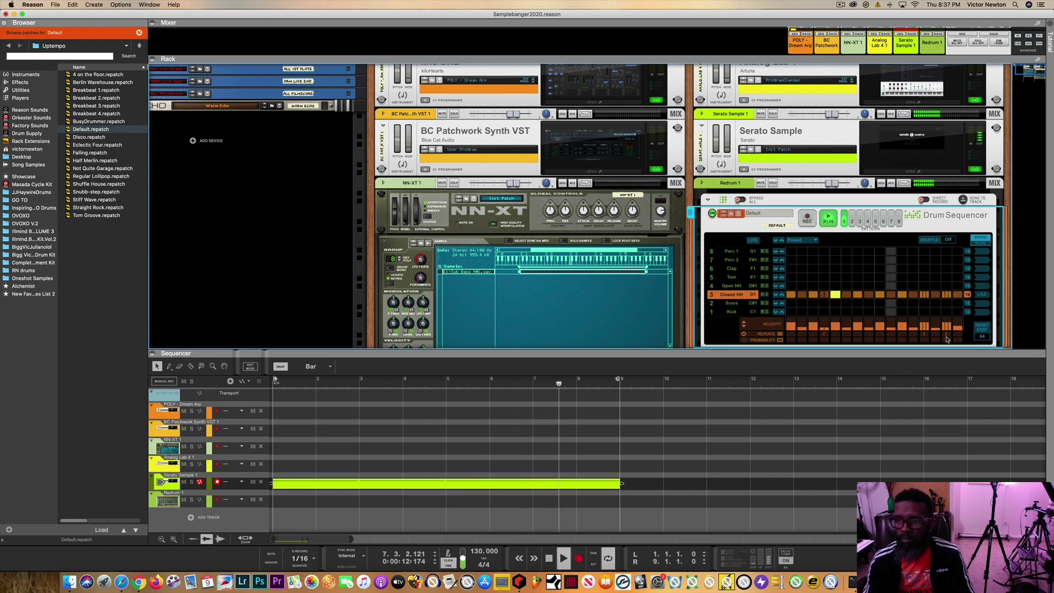
drag(946, 343, 947, 345)
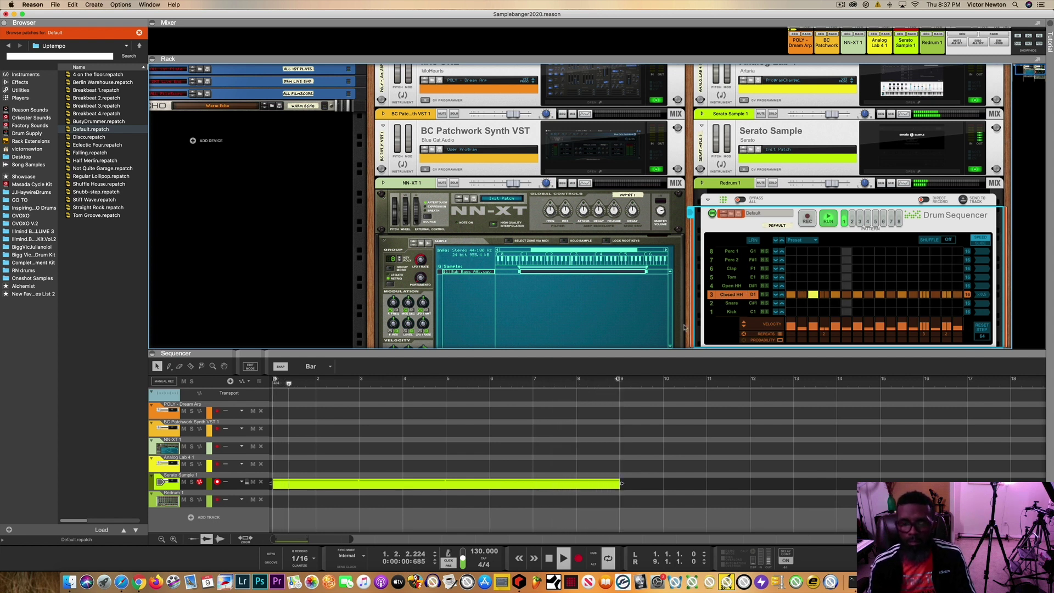
scroll(802, 285, down, 5)
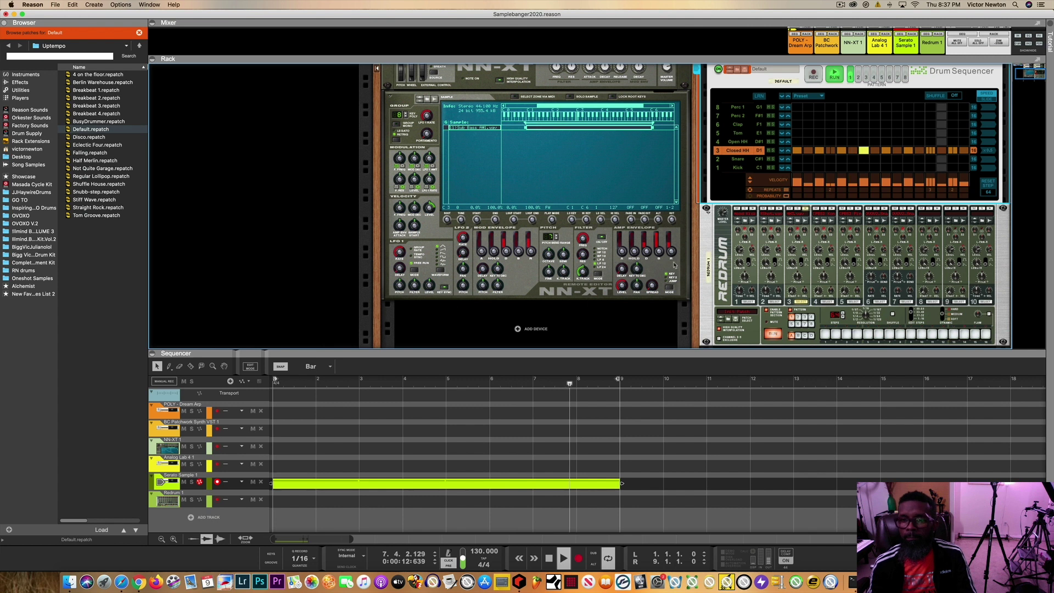
scroll(796, 192, up, 1)
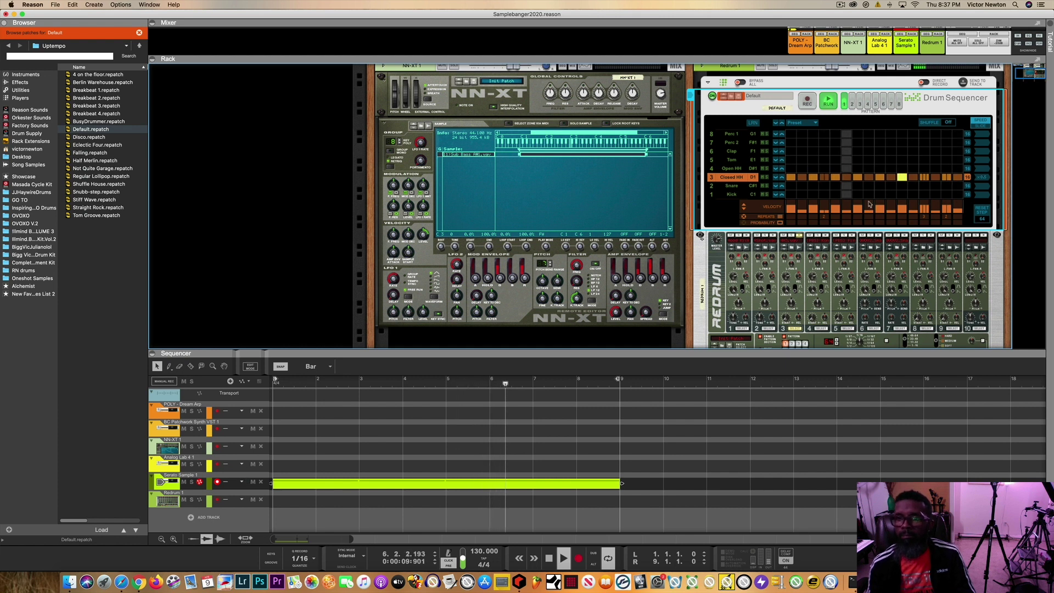
click(871, 179)
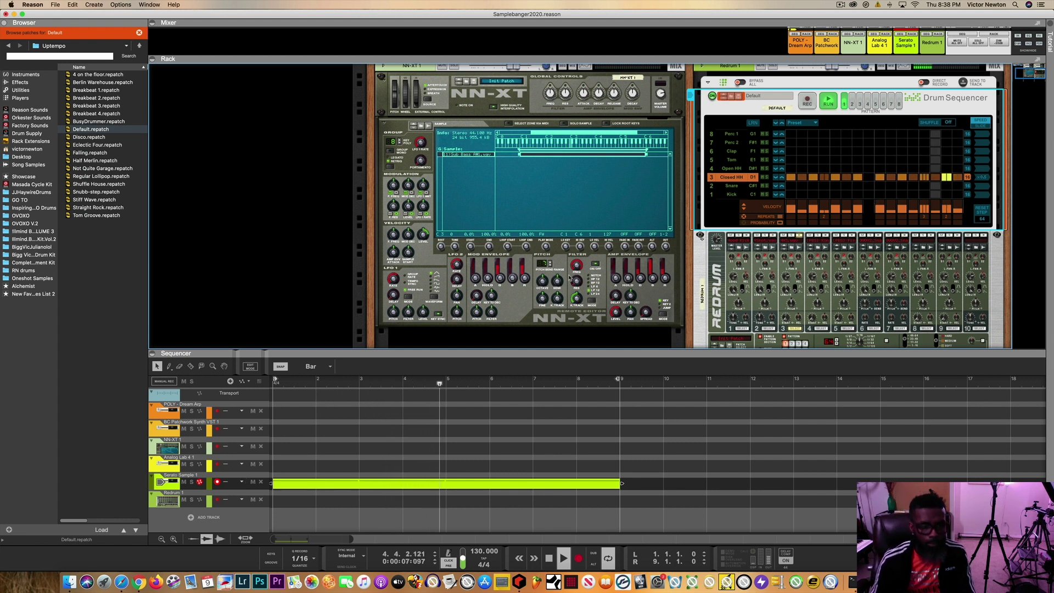
Step: Load HH3.wav from the RN drums folder into Redrum channel 8 and set that channel's pitch to -12
drag(279, 351, 279, 348)
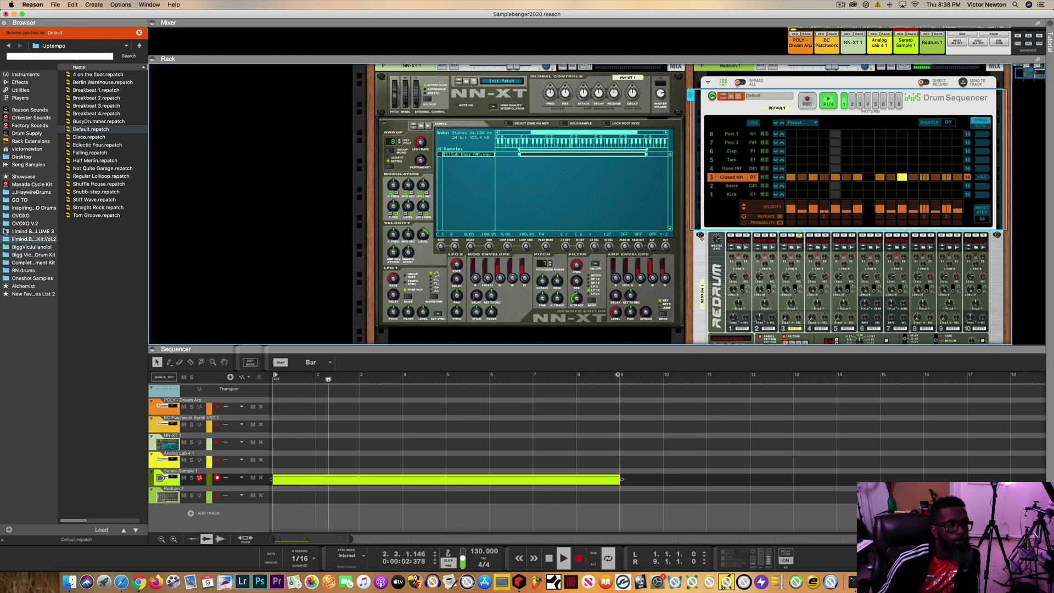
click(5, 272)
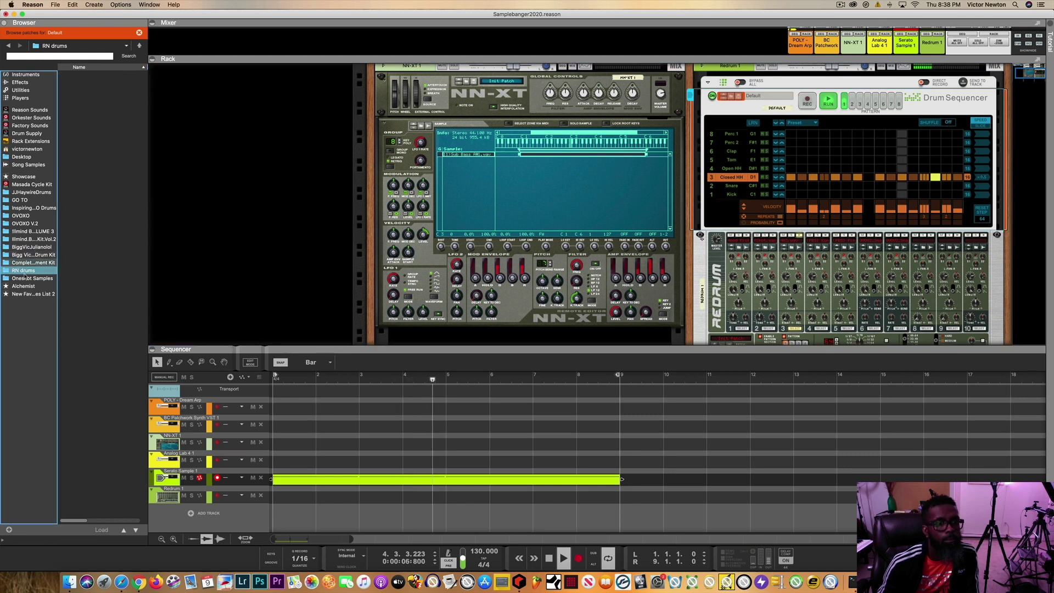
click(924, 247)
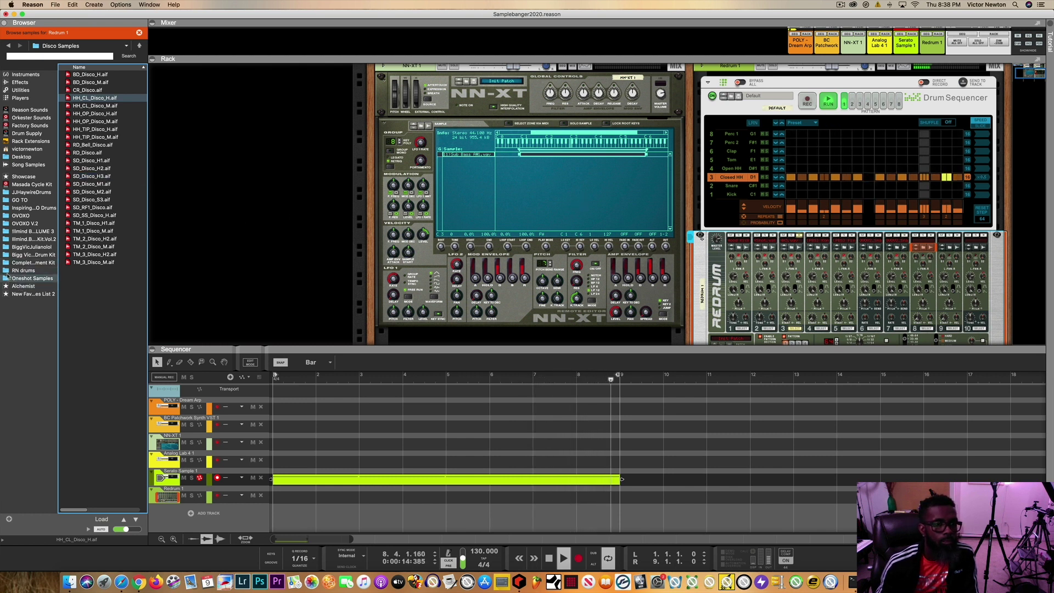
click(23, 271)
click(91, 90)
click(82, 98)
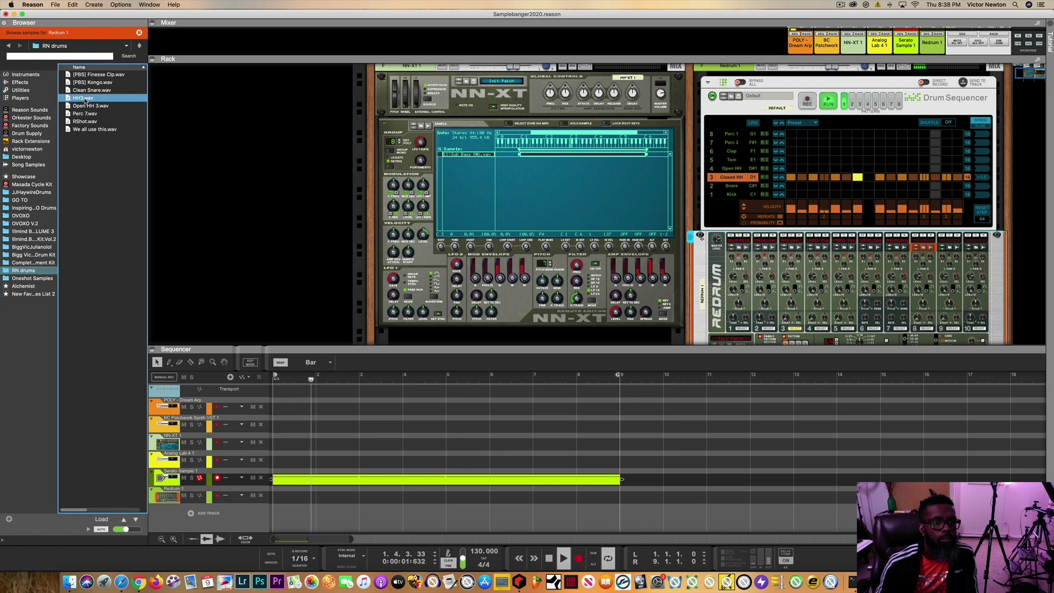
drag(82, 98, 923, 247)
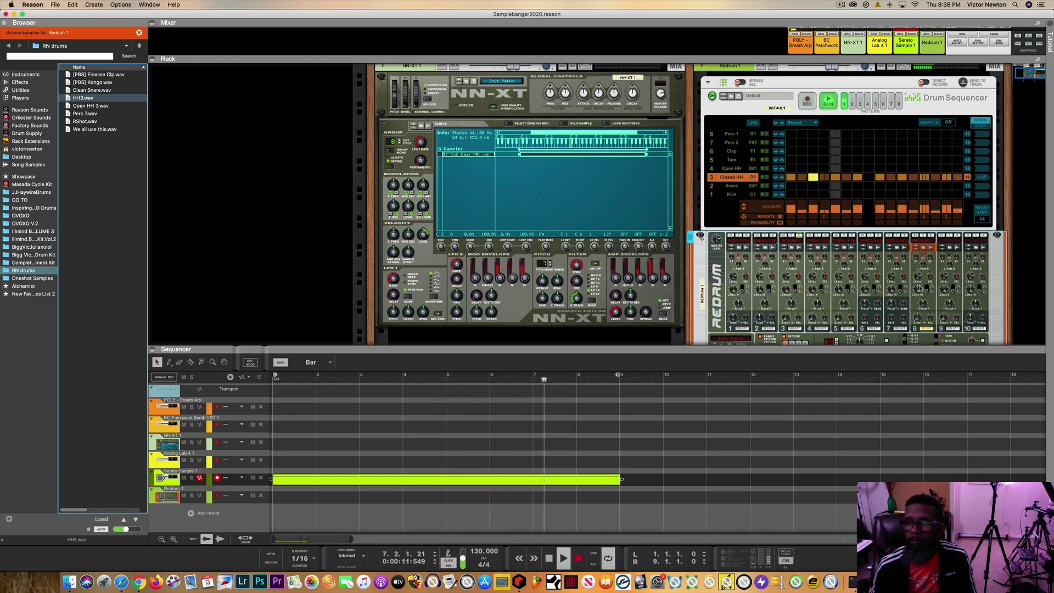
click(924, 304)
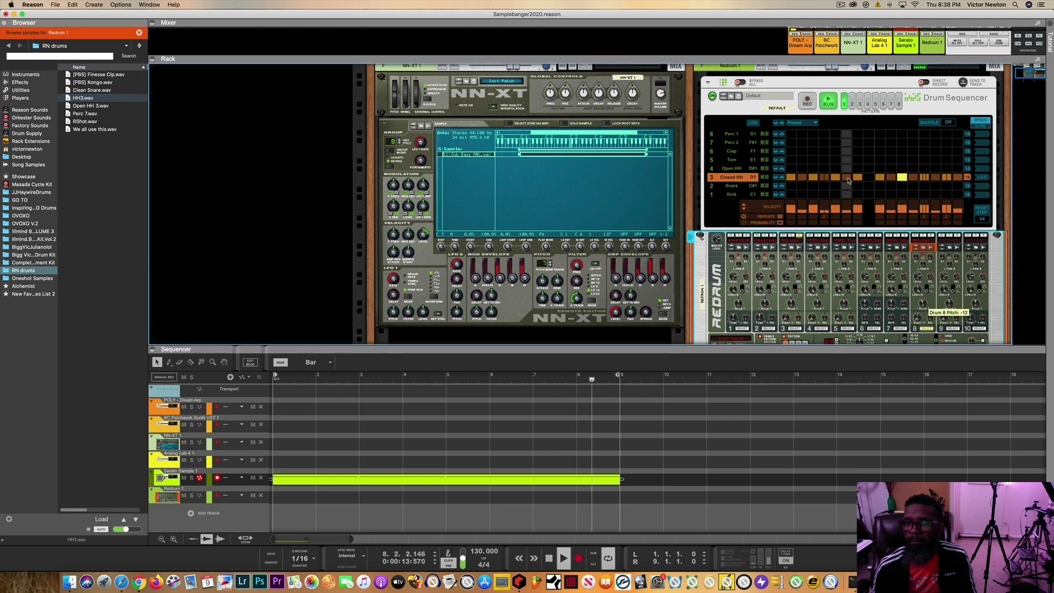
Step: Place Perc 1 hits on steps 8 and 11 of the Drum Sequencer, with repeats on step 11
click(868, 135)
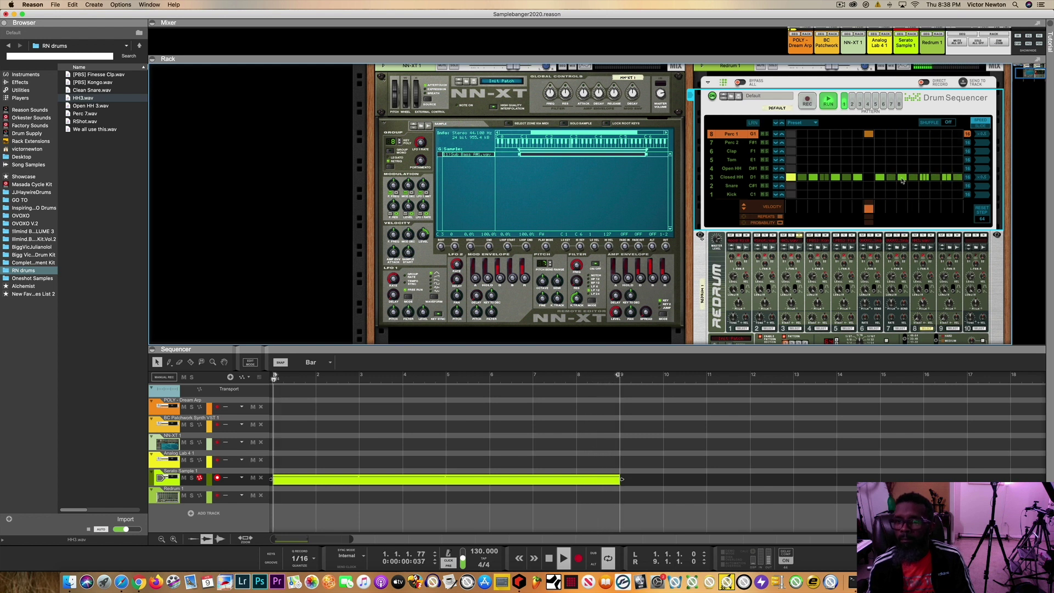
click(903, 134)
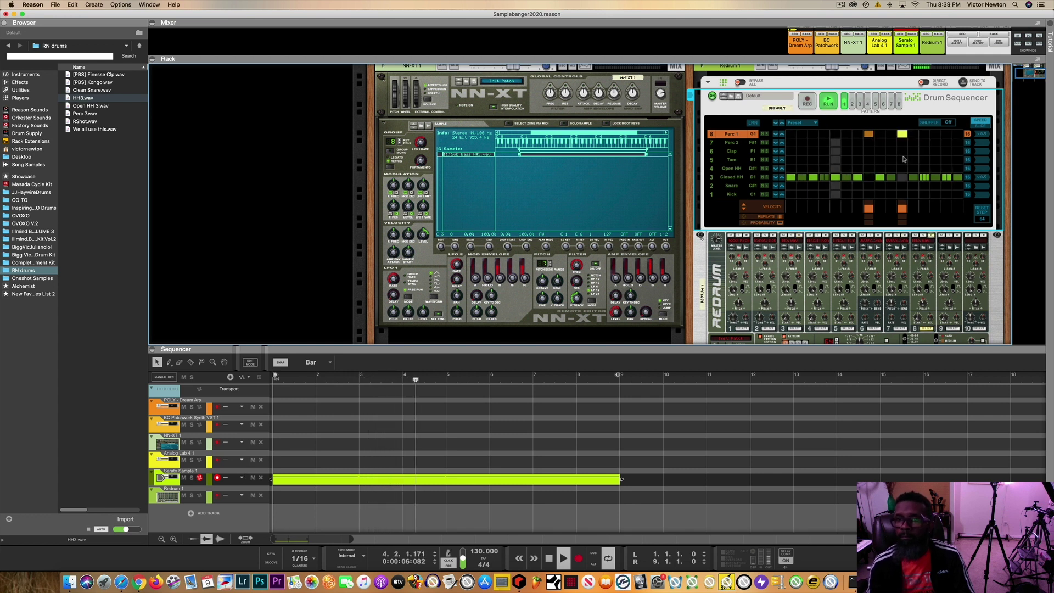
scroll(907, 181, down, 2)
scroll(903, 186, down, 1)
scroll(897, 171, up, 1)
scroll(897, 169, up, 1)
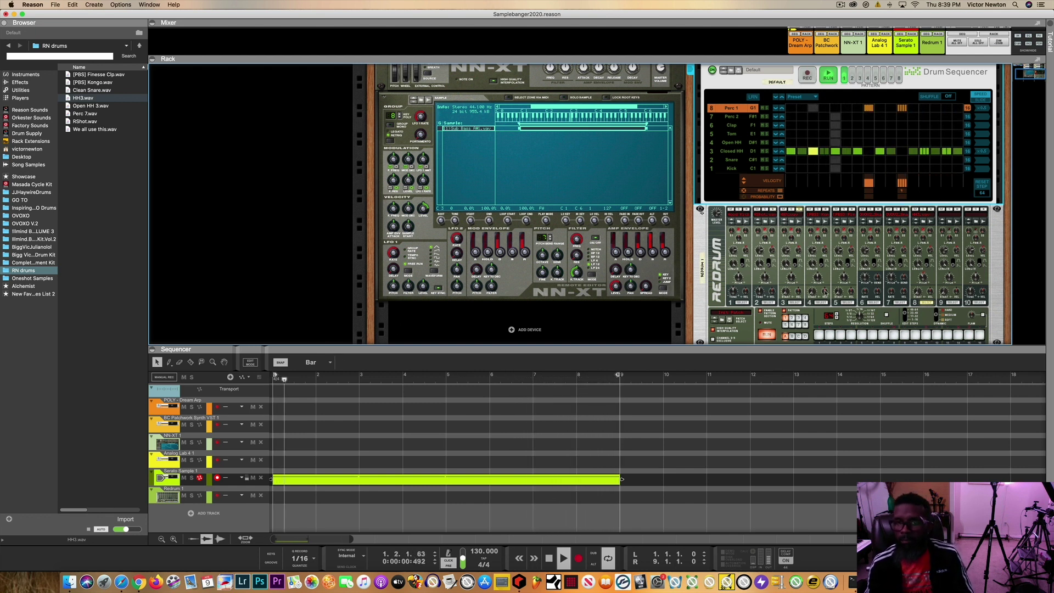
Step: Select Redrum channel 1 and program hits on its steps 3 and 15
click(744, 302)
scroll(862, 302, down, 1)
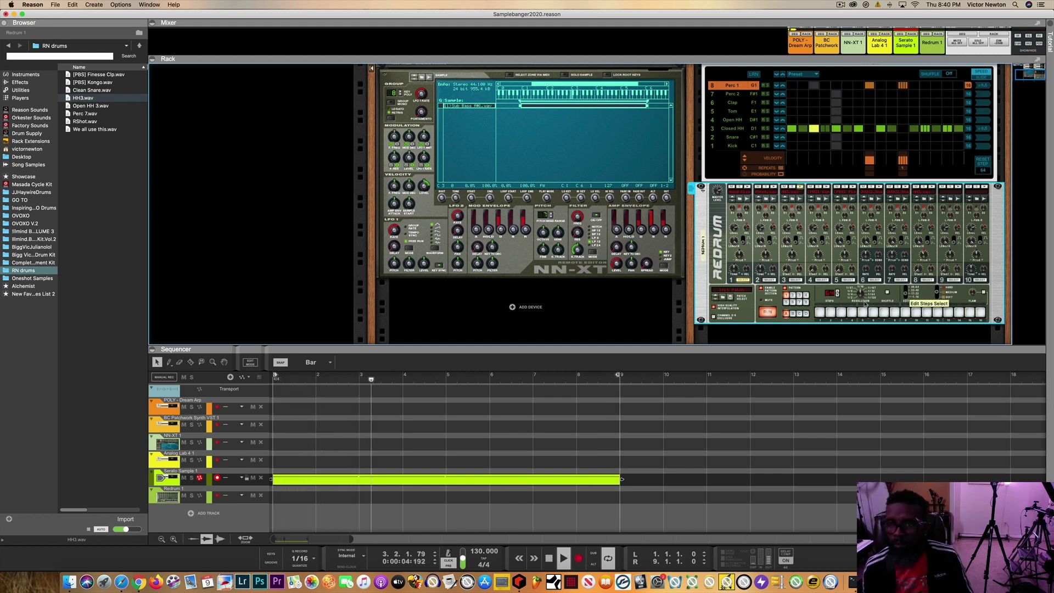
click(841, 313)
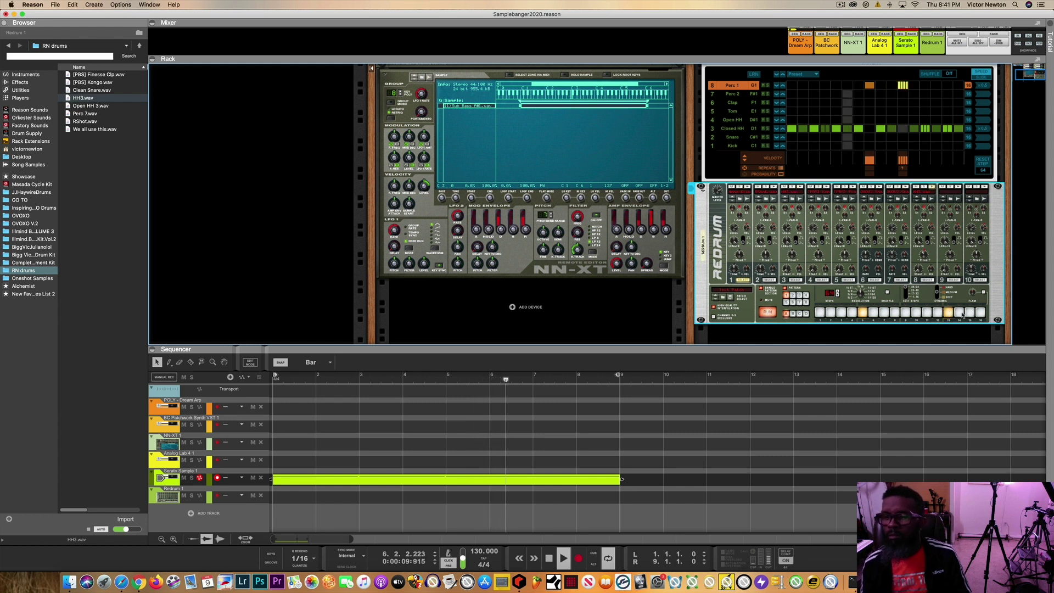
click(971, 313)
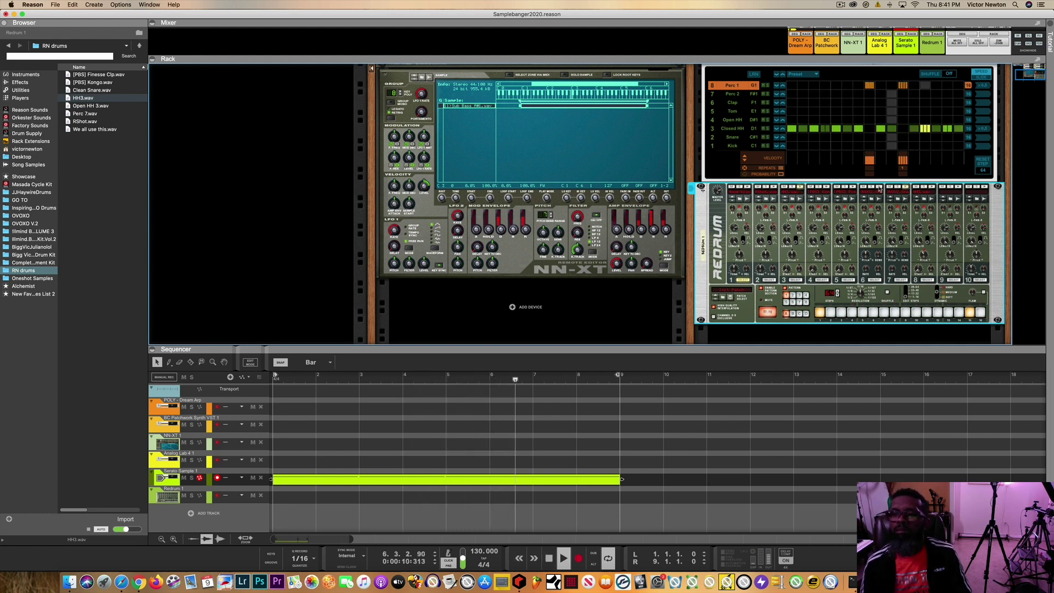
Step: Edit the step 9 hit in the pattern of Redrum channel 6
click(907, 312)
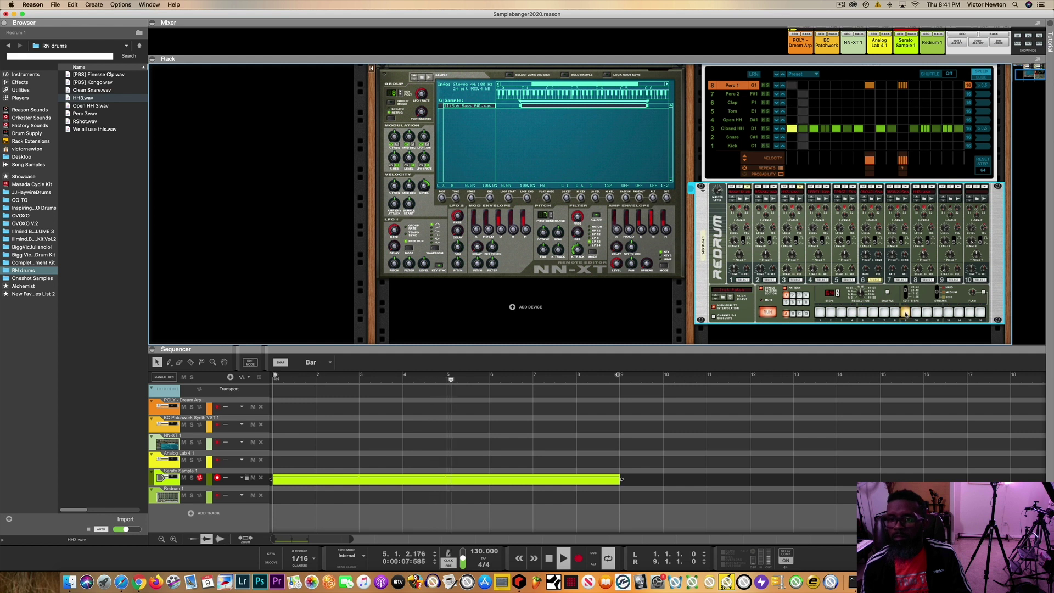
click(906, 313)
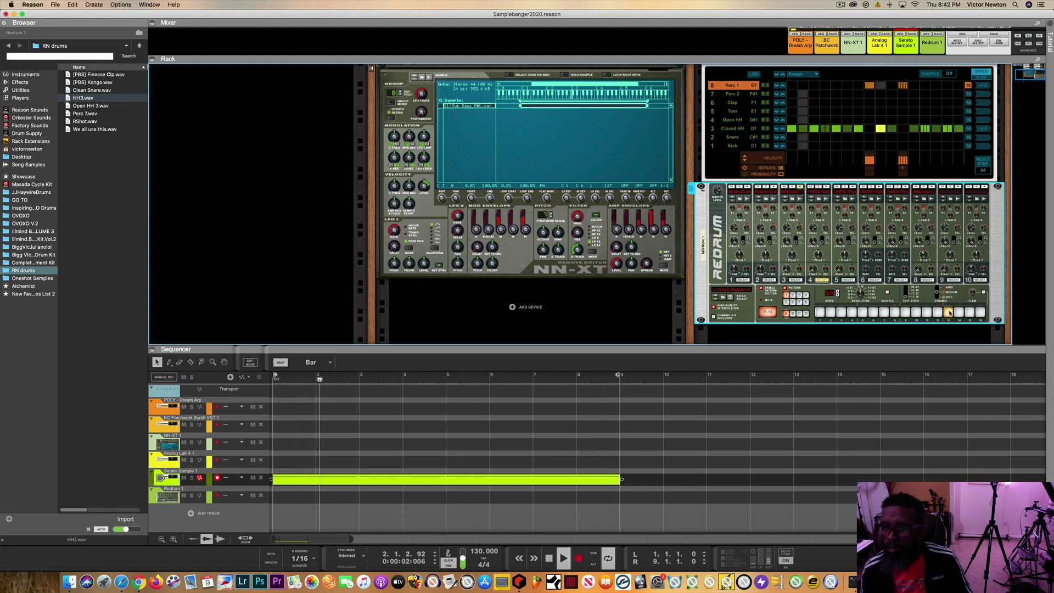
Step: Edit the step 13 hit of Redrum channel 4, add a hit on step 15 of channel 5, and stop playback
click(947, 312)
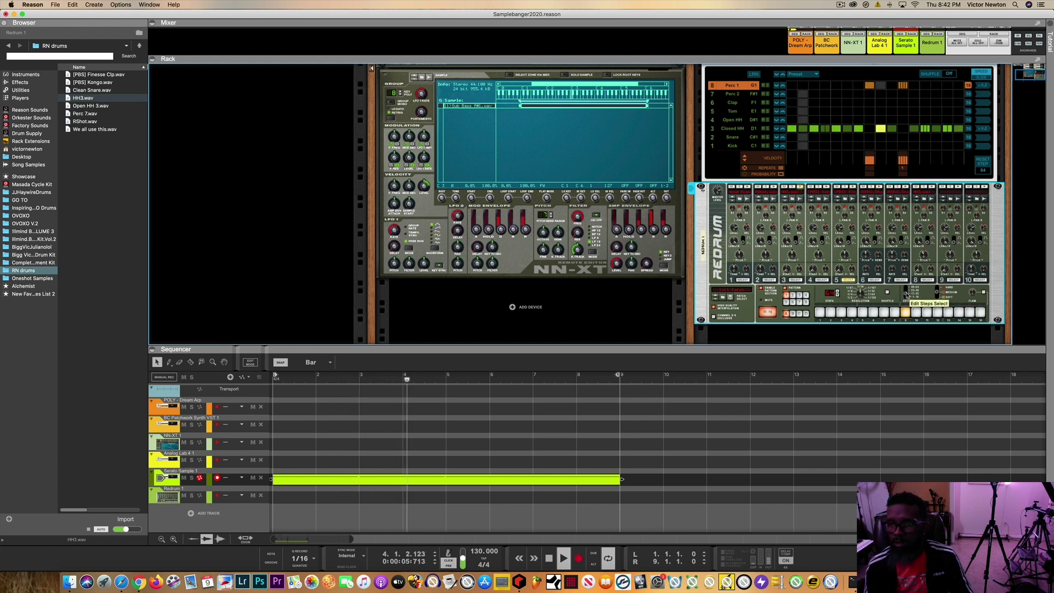
click(971, 313)
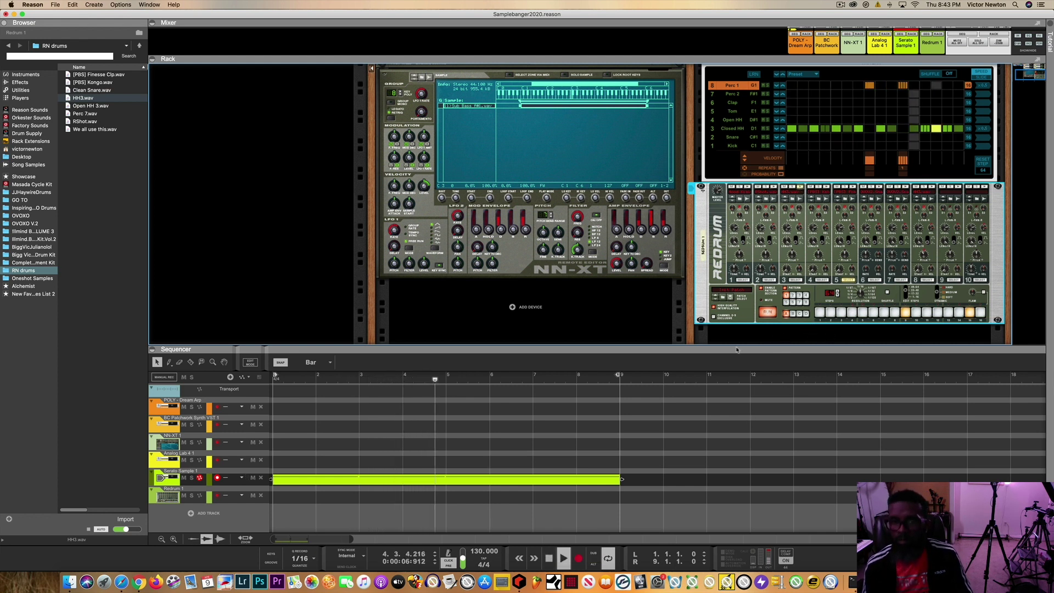
double_click(549, 565)
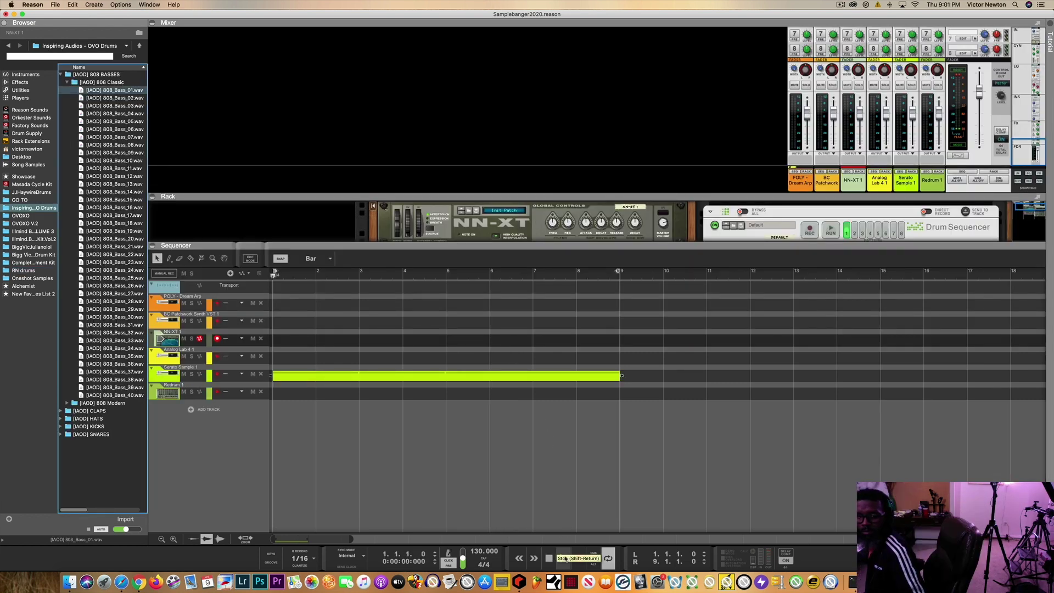
Step: Record an 808 bass line over the eight-bar loop on the NN-XT track and quantize its clip
click(575, 558)
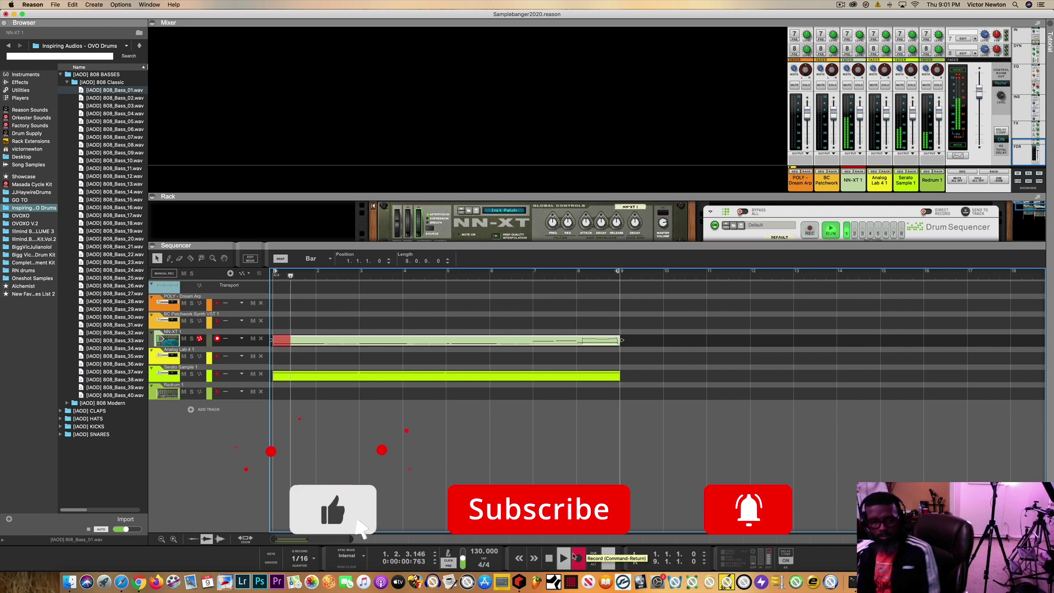
click(576, 558)
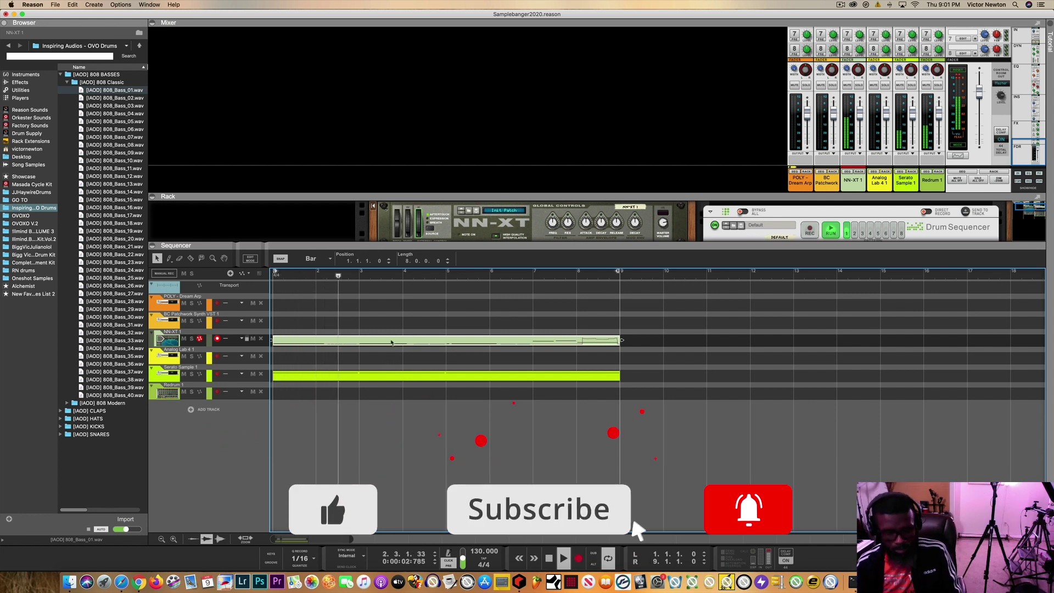
right_click(391, 343)
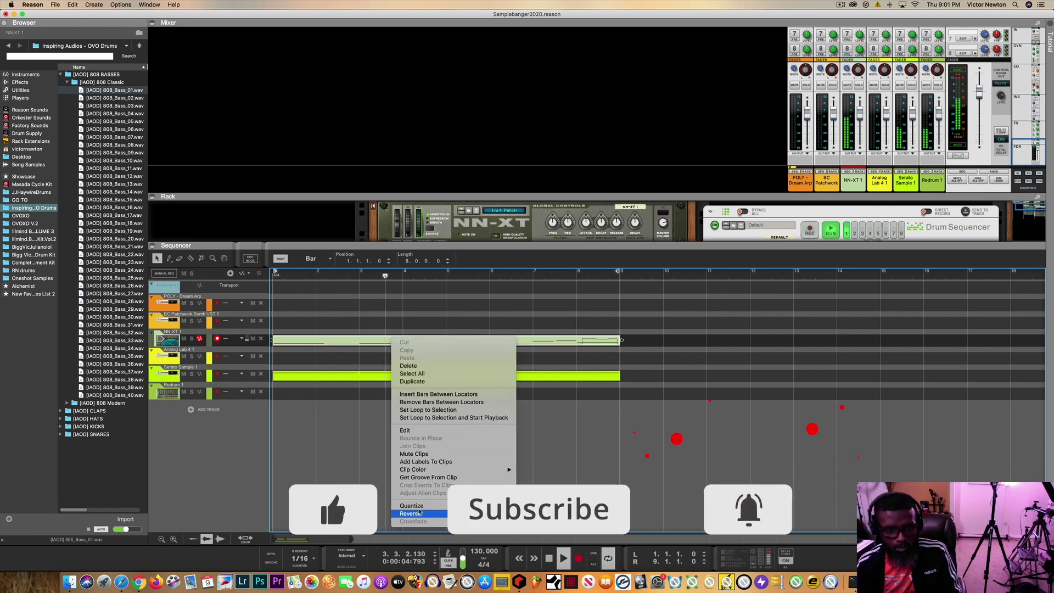
click(420, 514)
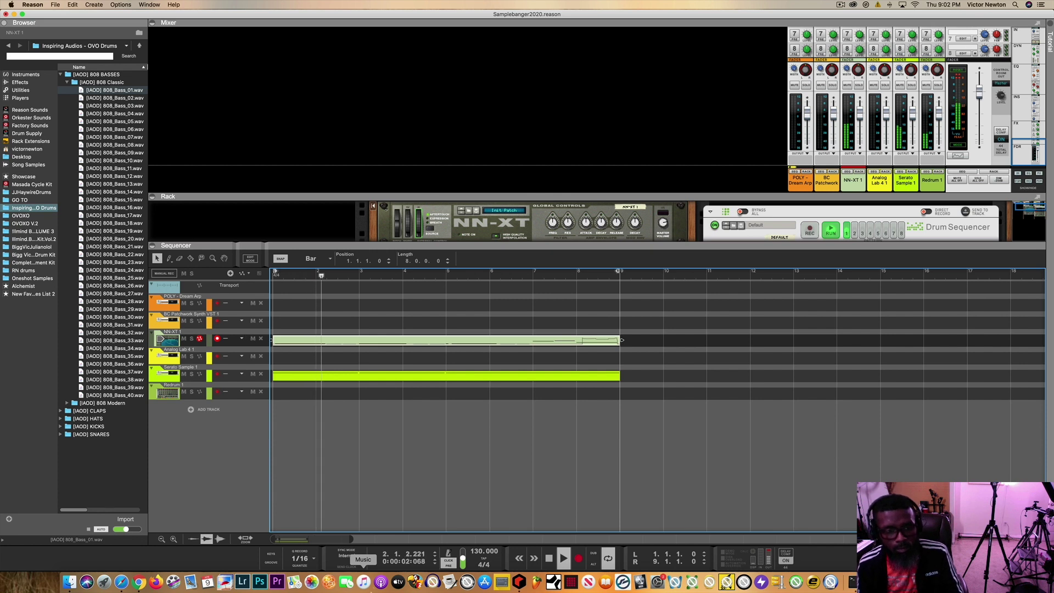
Step: Open the NN-XT bass clip for note editing and move its first note to the start of bar 1
double_click(306, 341)
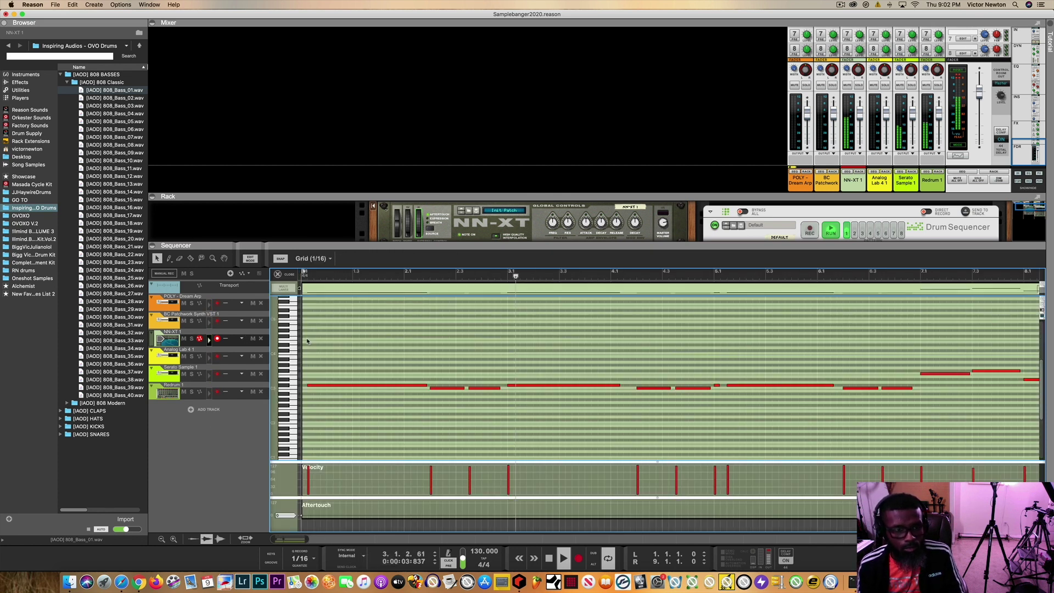
key(space)
click(355, 386)
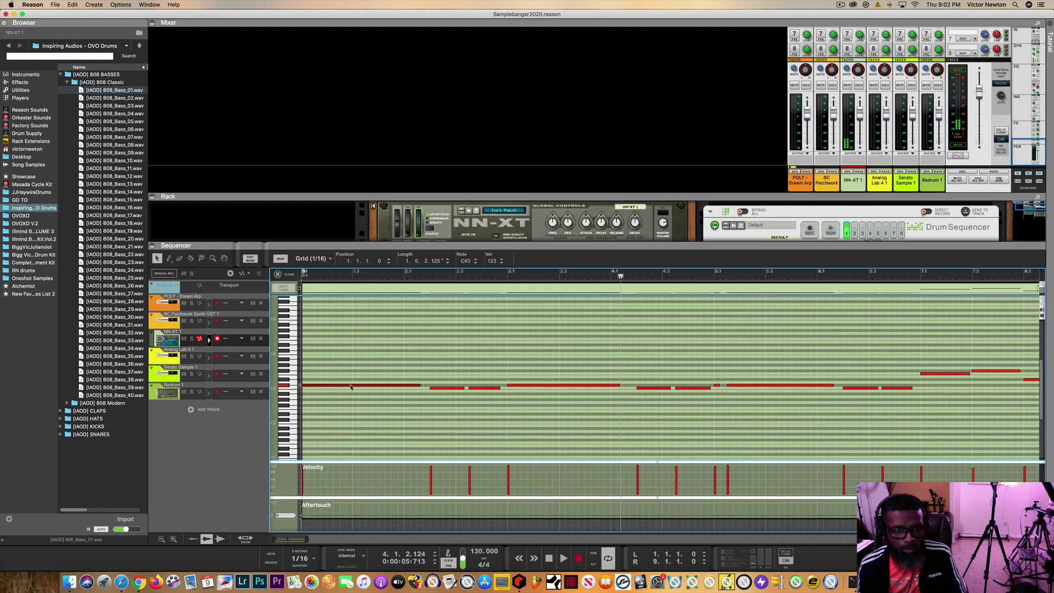
key(space)
click(549, 559)
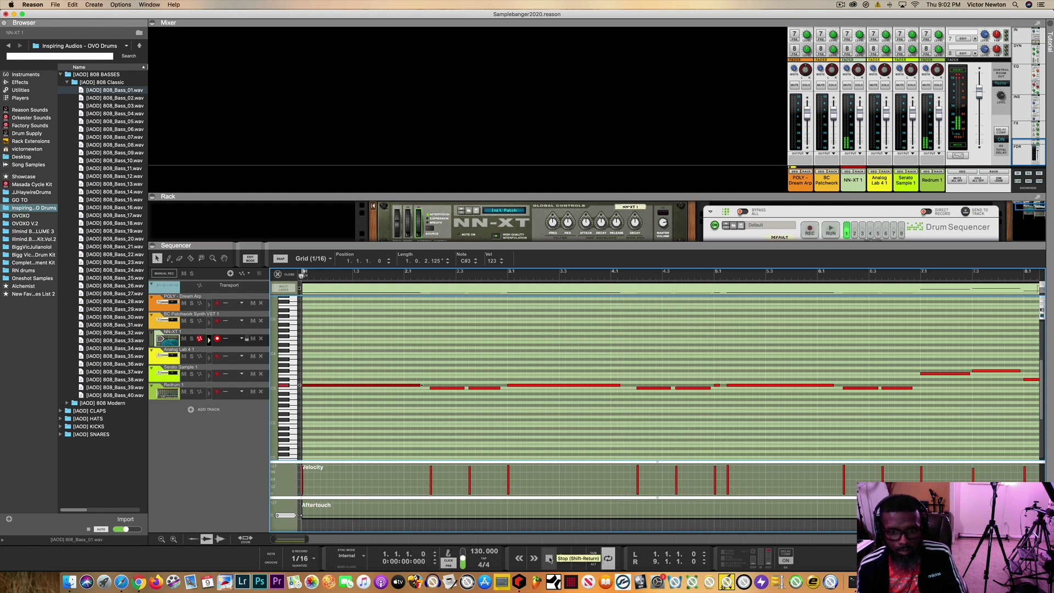
Step: Play the loop to hear the corrected bass line with the drums and sample, and close the note editor
click(561, 558)
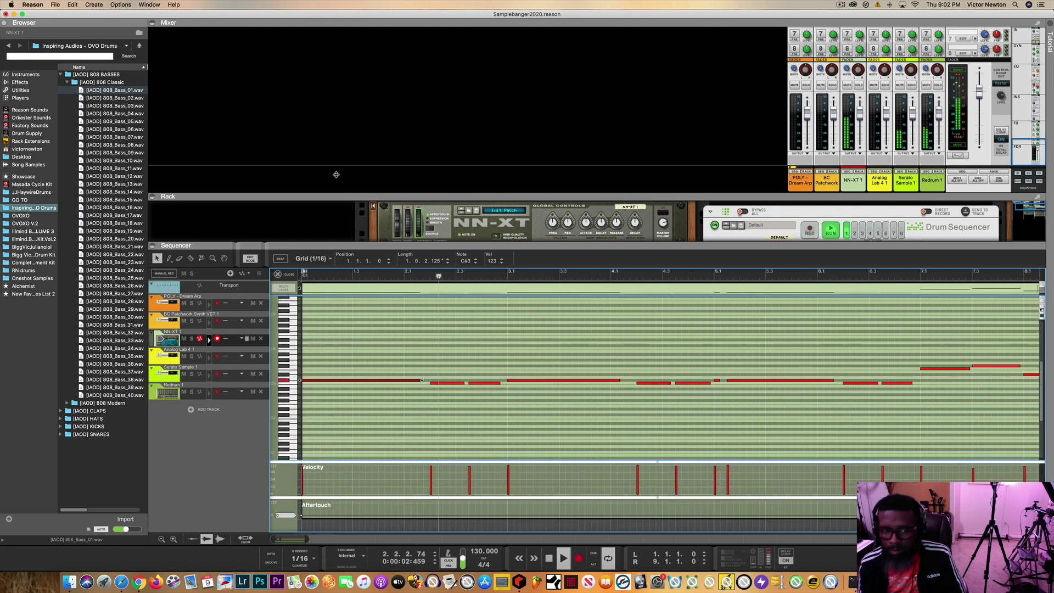
drag(336, 175, 337, 168)
click(284, 273)
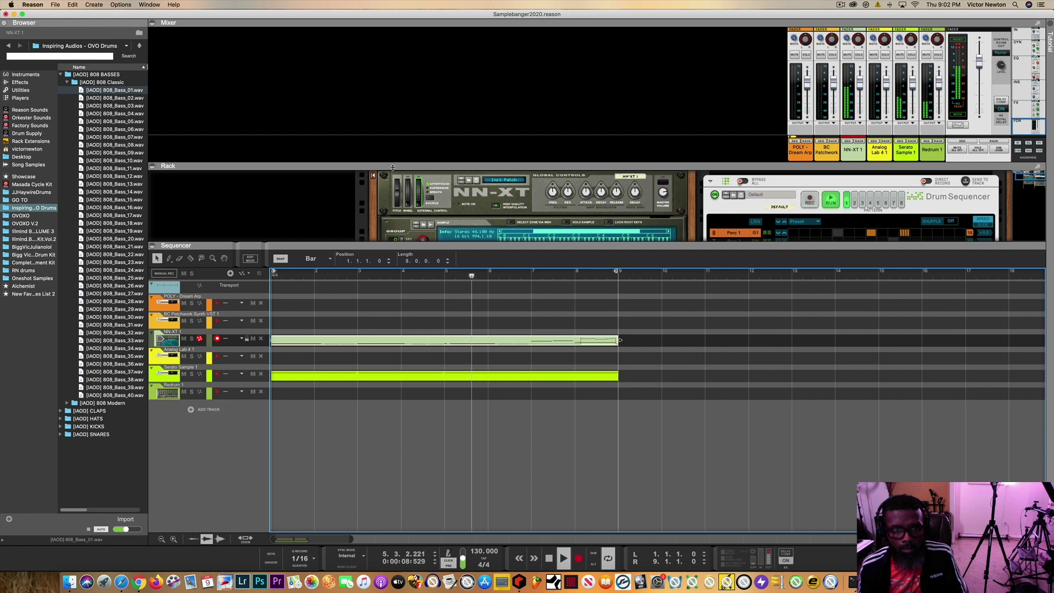
Step: Open the Serato Sample editor, adjust its cue filter while the loop plays, and replay the loop from the start
drag(329, 164, 335, 94)
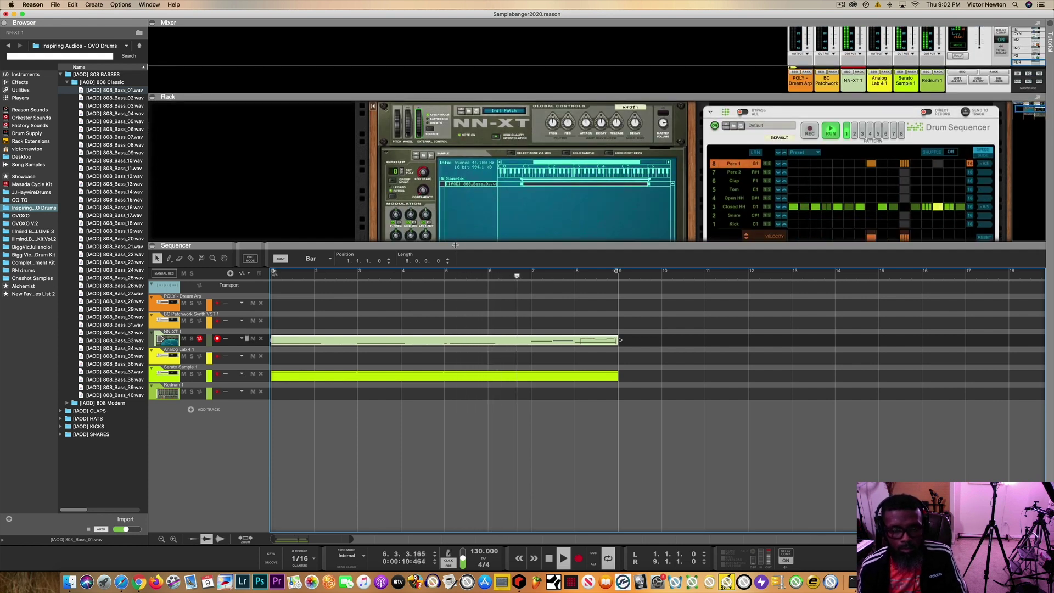
drag(447, 246, 448, 325)
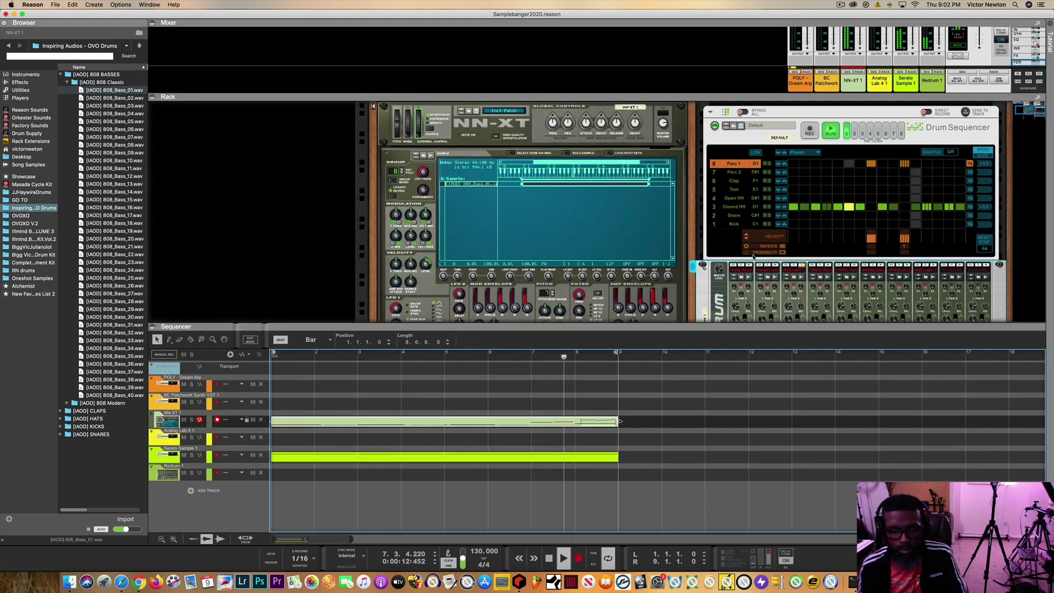
scroll(884, 230, up, 5)
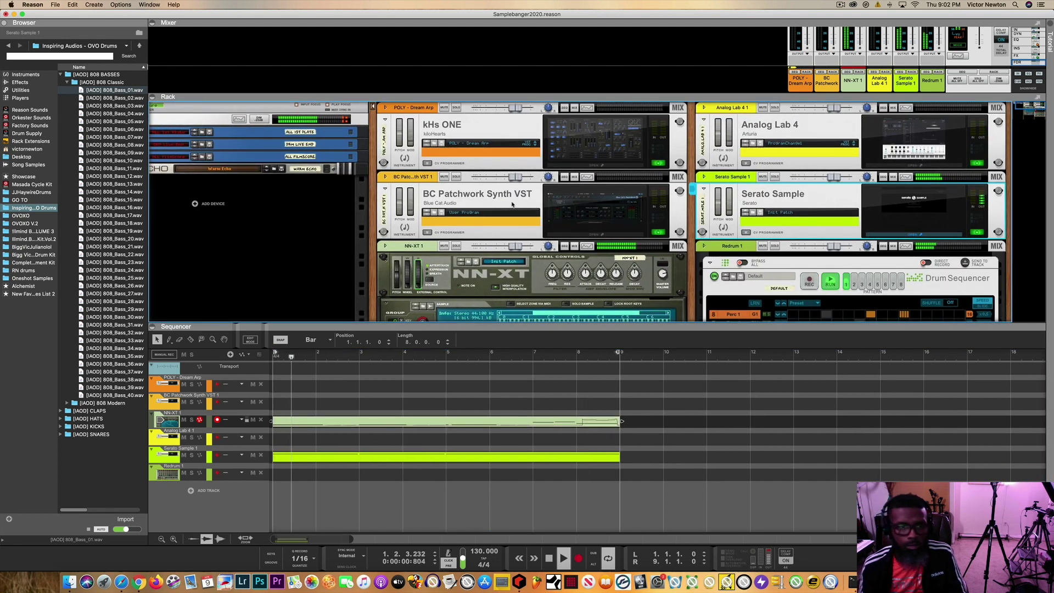
click(909, 235)
mouse_move(749, 360)
drag(749, 360, 749, 356)
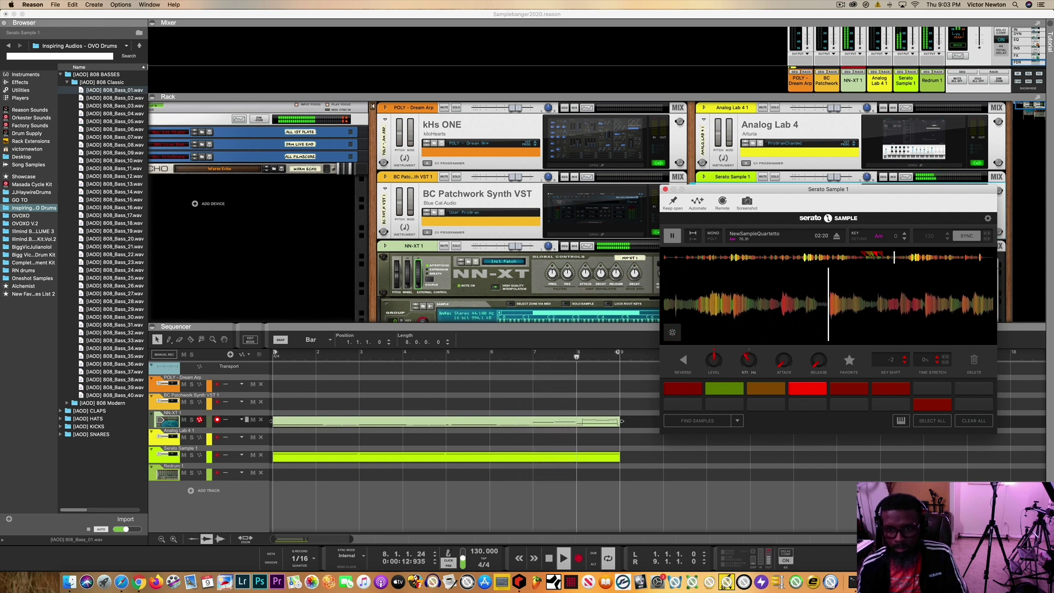
double_click(550, 558)
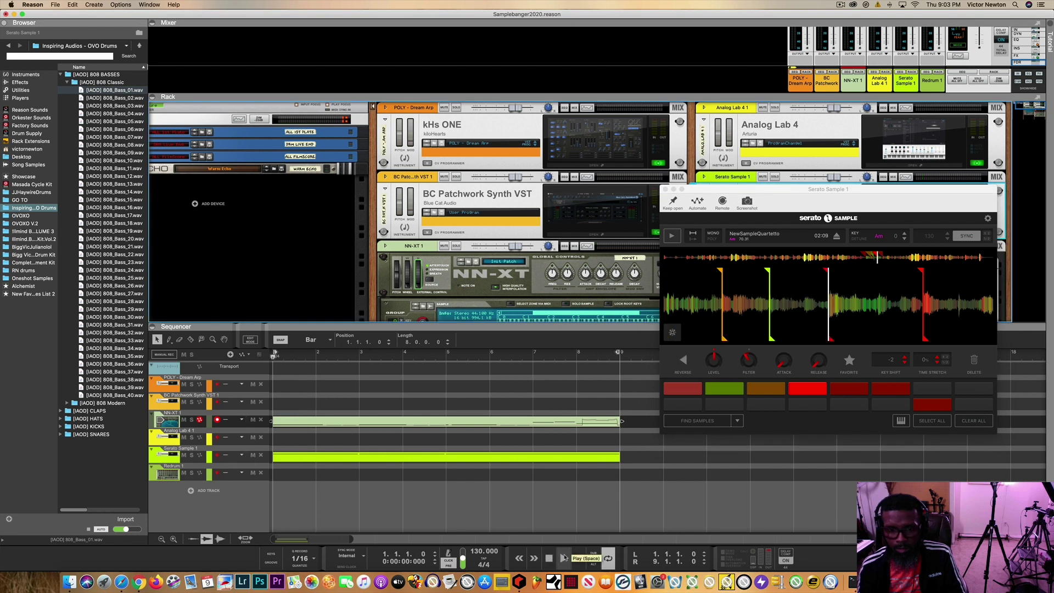
click(563, 558)
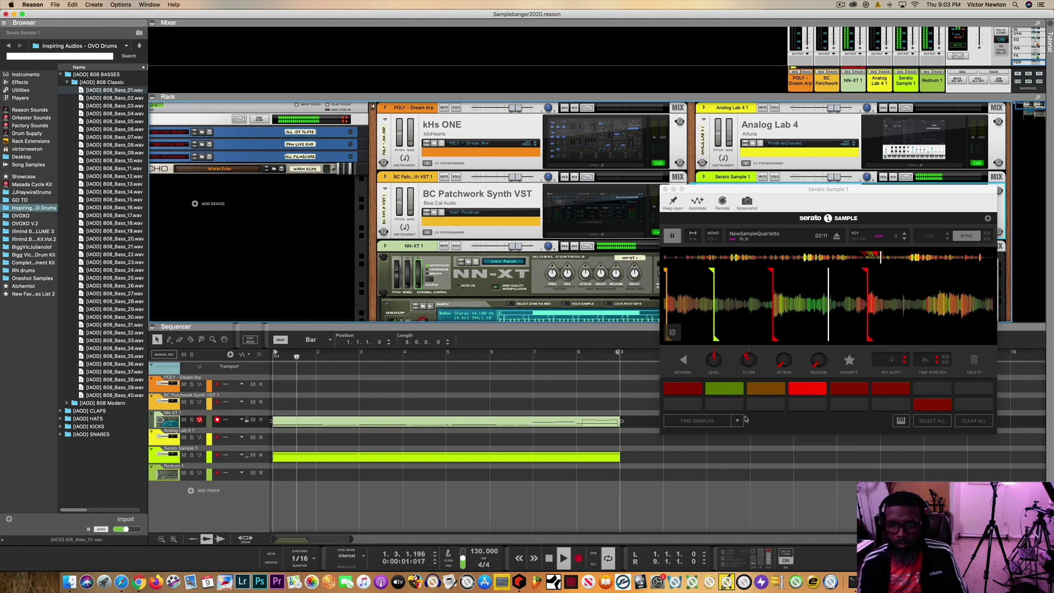
Step: Try to record a Serato Sample filter sweep over the eight-bar loop and play back the take
double_click(550, 557)
click(579, 559)
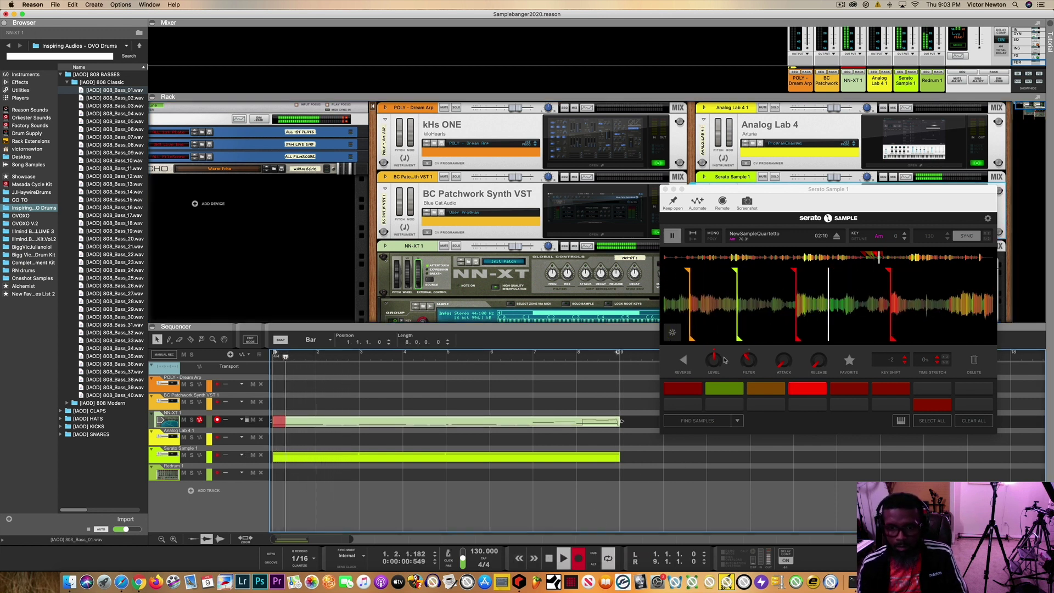
click(749, 360)
drag(749, 360, 749, 346)
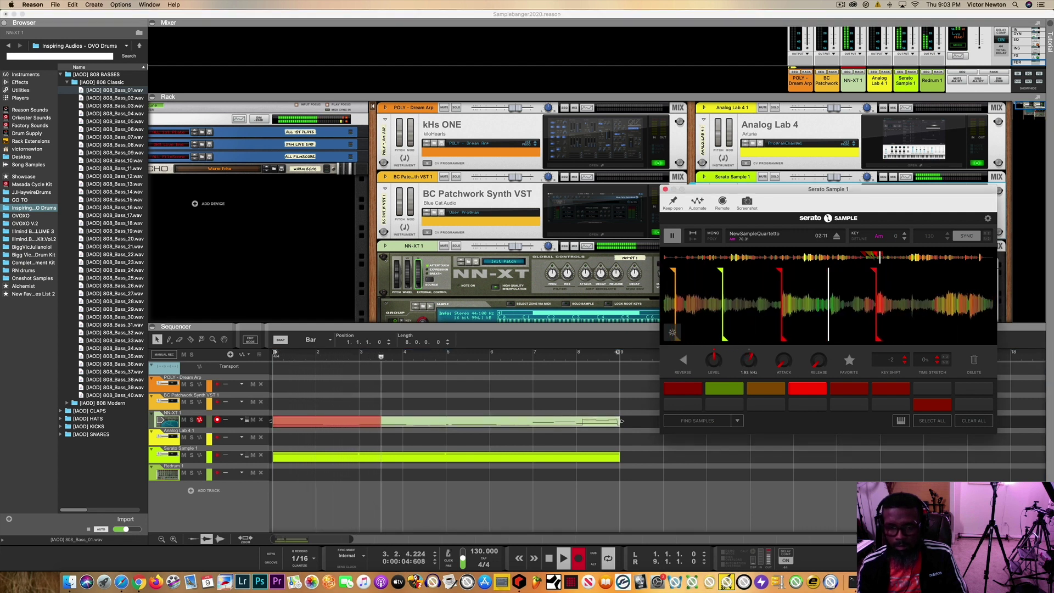
drag(749, 346, 749, 365)
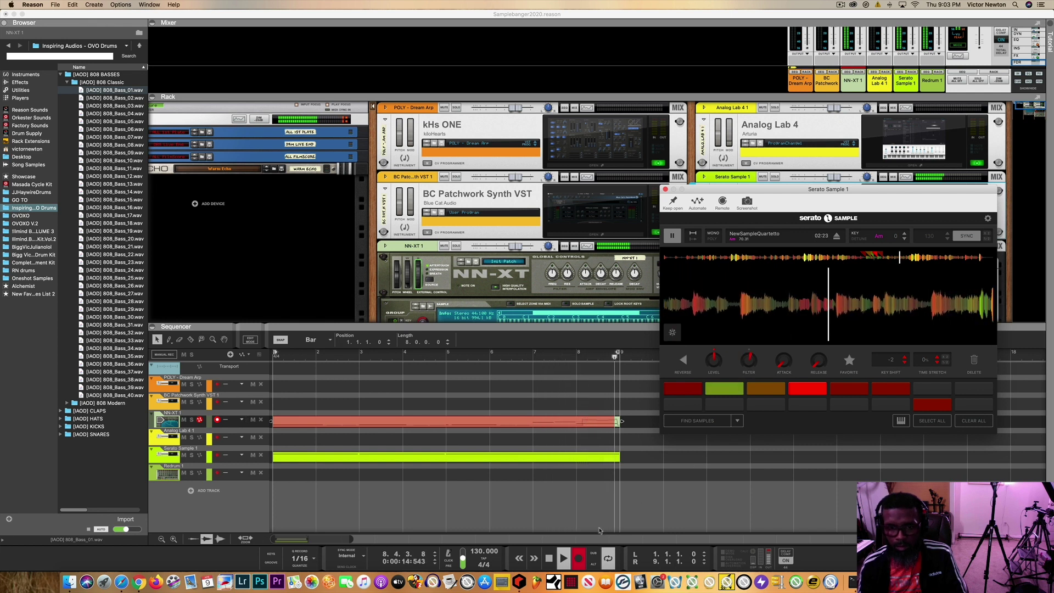
click(550, 558)
click(550, 559)
click(563, 559)
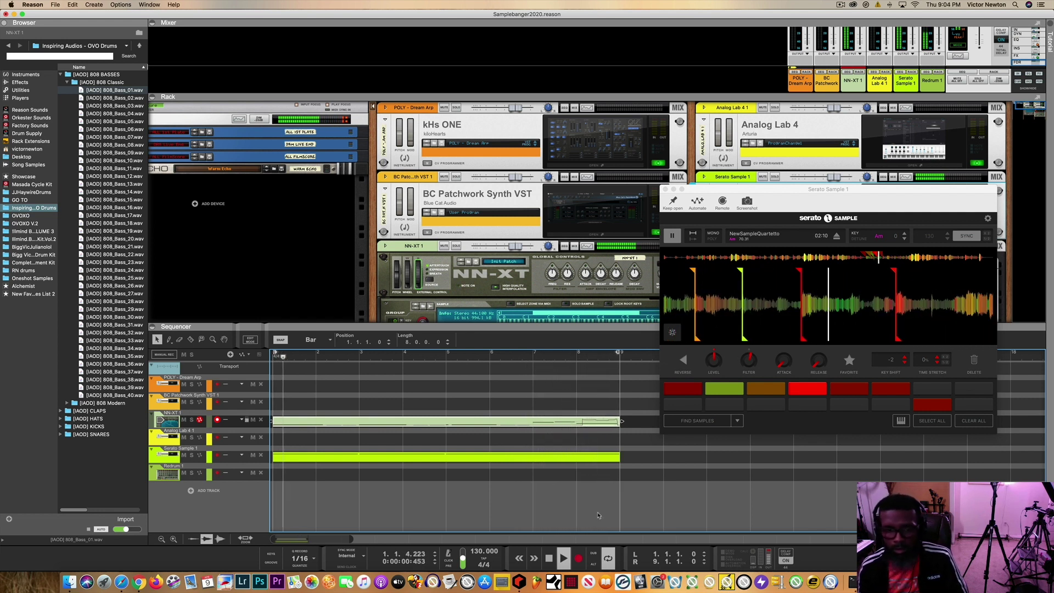
double_click(548, 560)
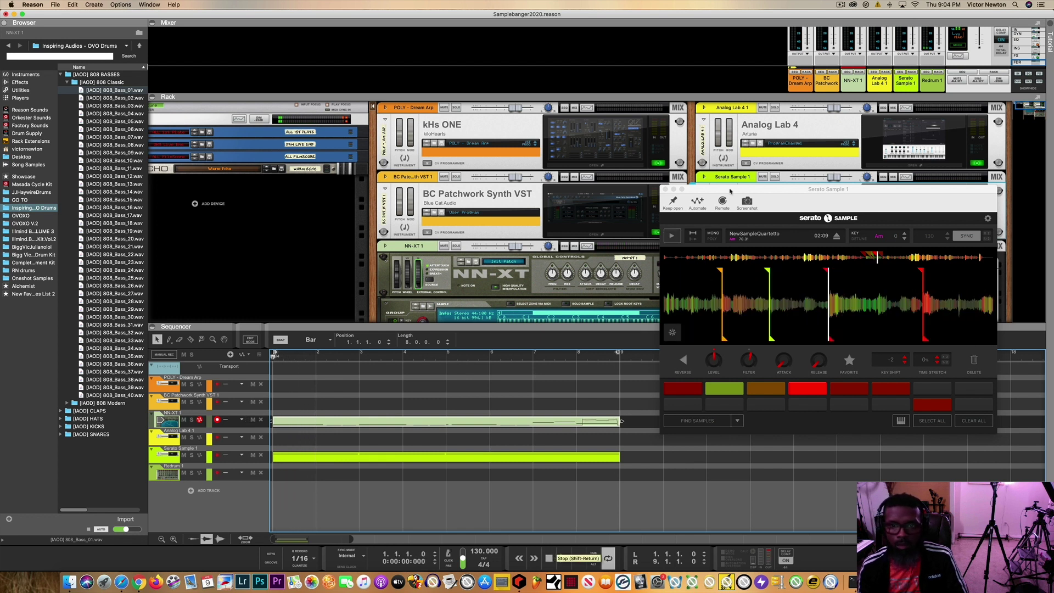
Step: Record automation of the Serato Sample cue filter over the eight-bar loop with a pre-count, and play it back
click(696, 202)
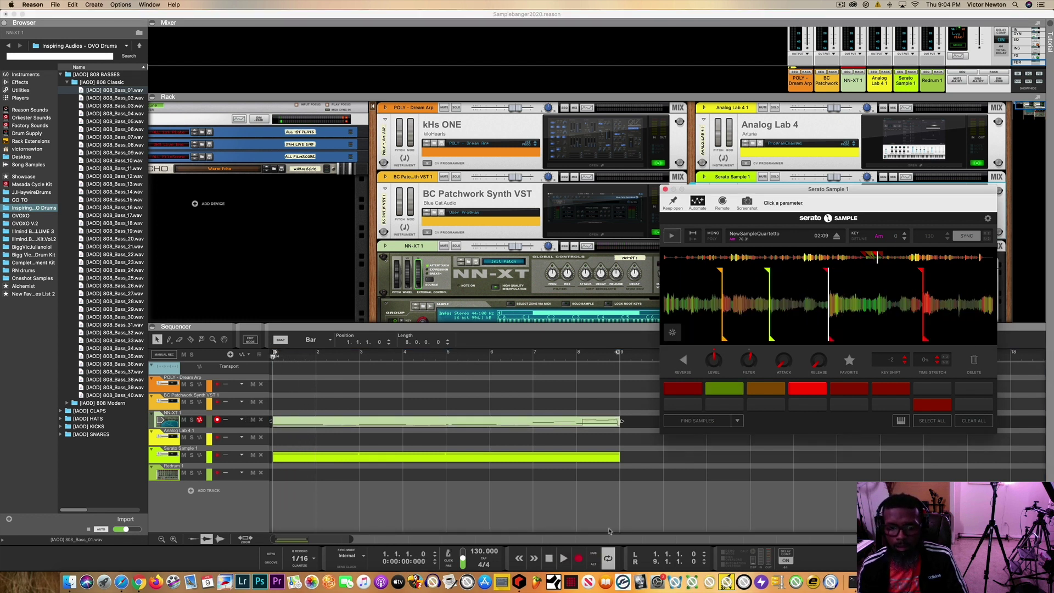
click(579, 559)
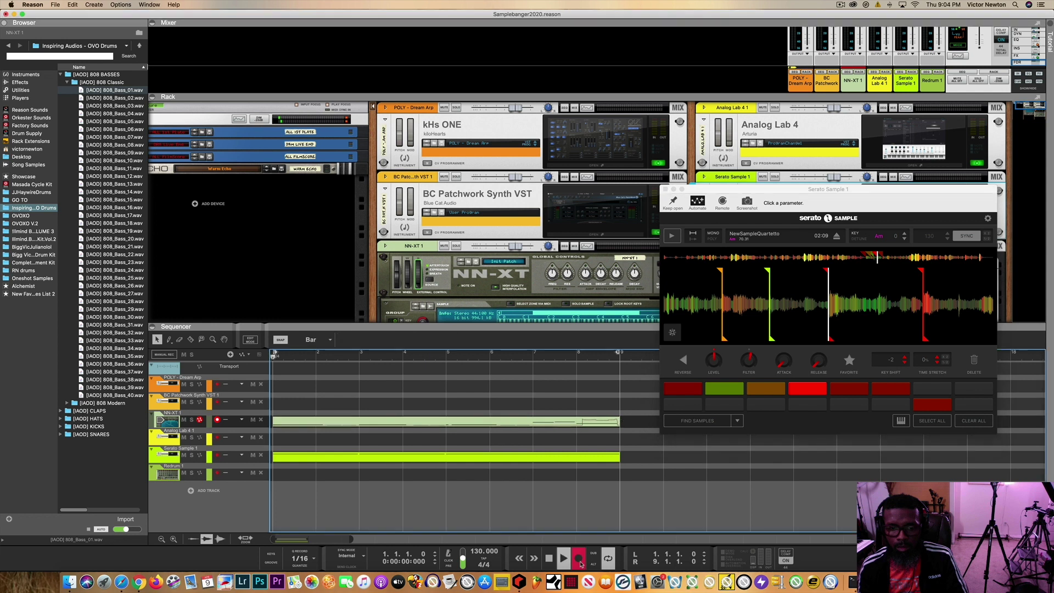
click(550, 559)
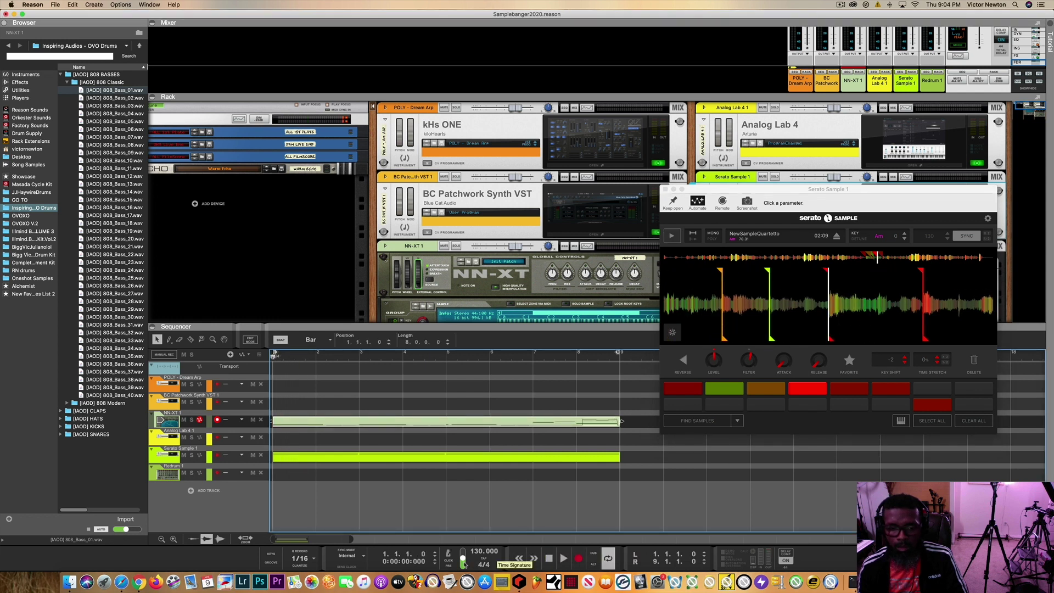
click(580, 559)
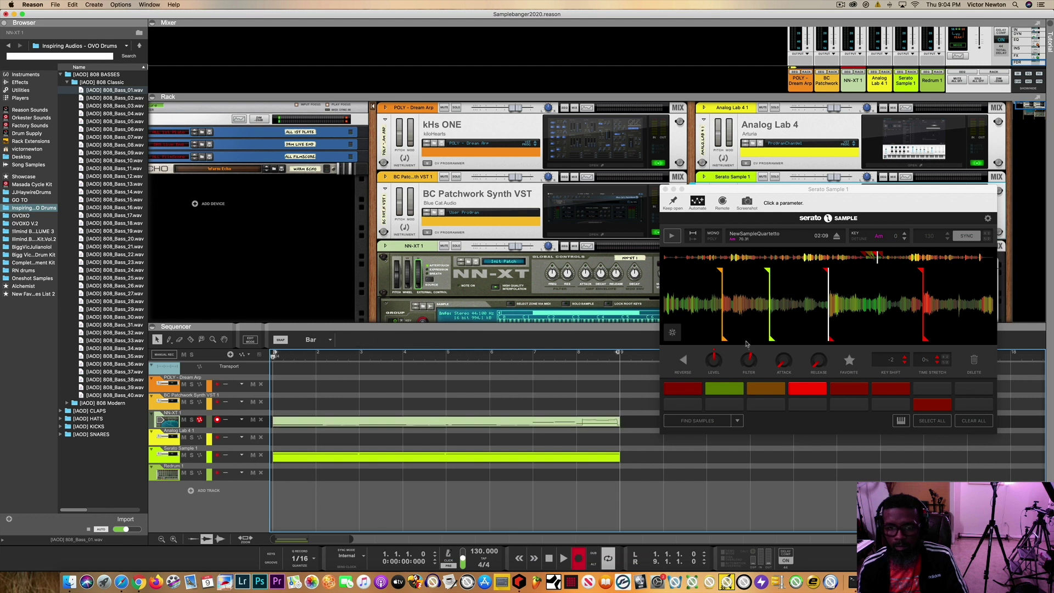
mouse_move(750, 360)
mouse_down()
mouse_move(747, 377)
mouse_move(751, 328)
mouse_move(750, 364)
mouse_up()
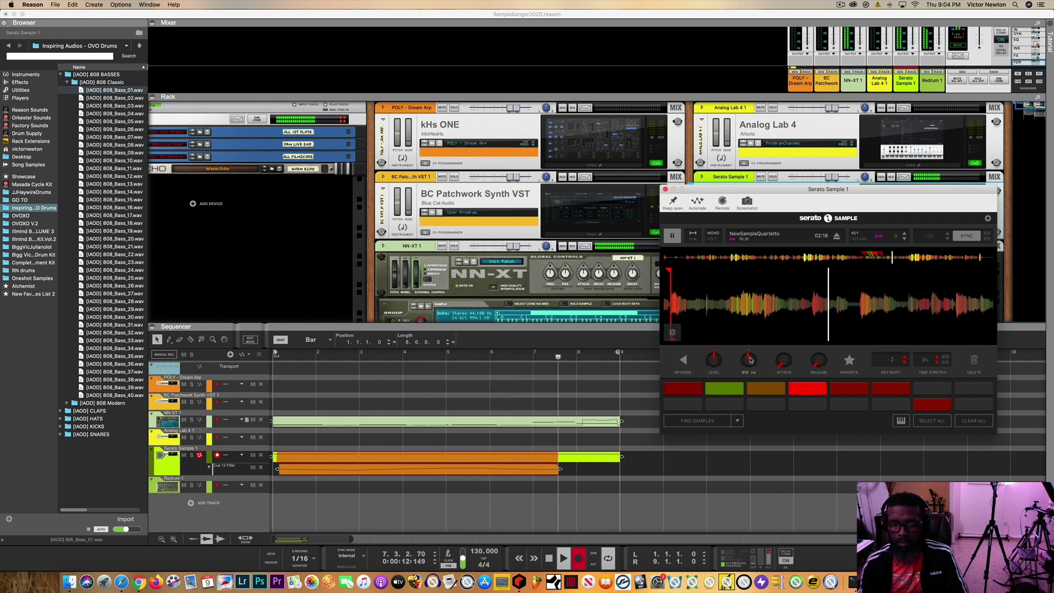
click(549, 560)
click(549, 559)
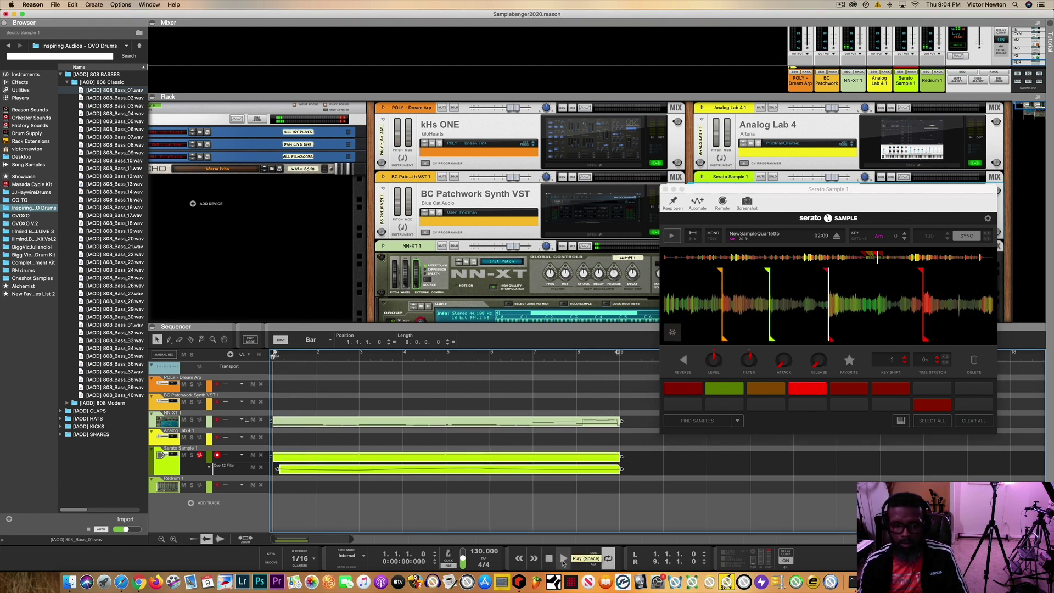
click(563, 559)
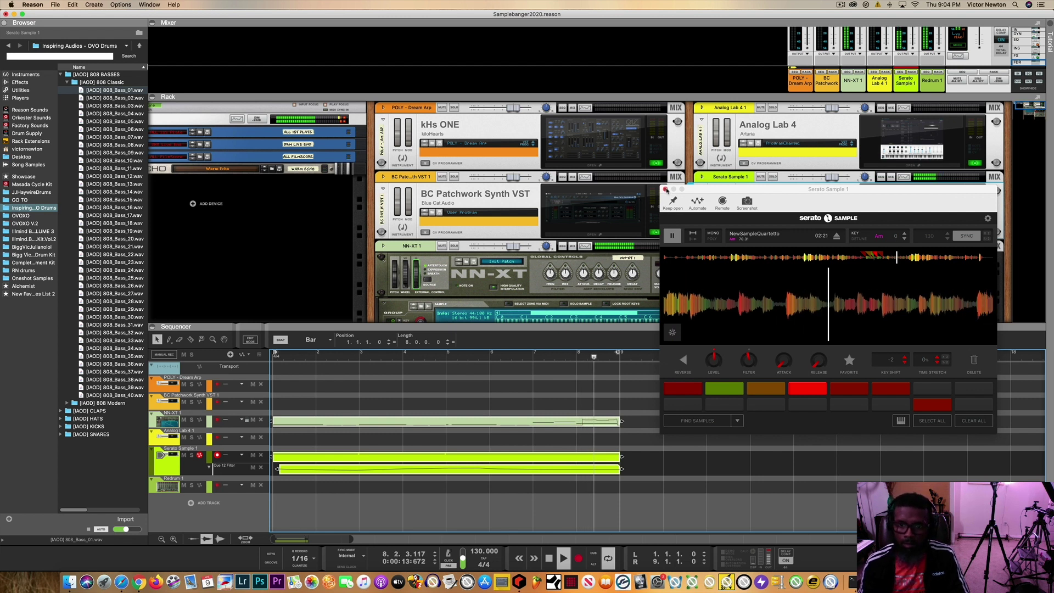
click(665, 189)
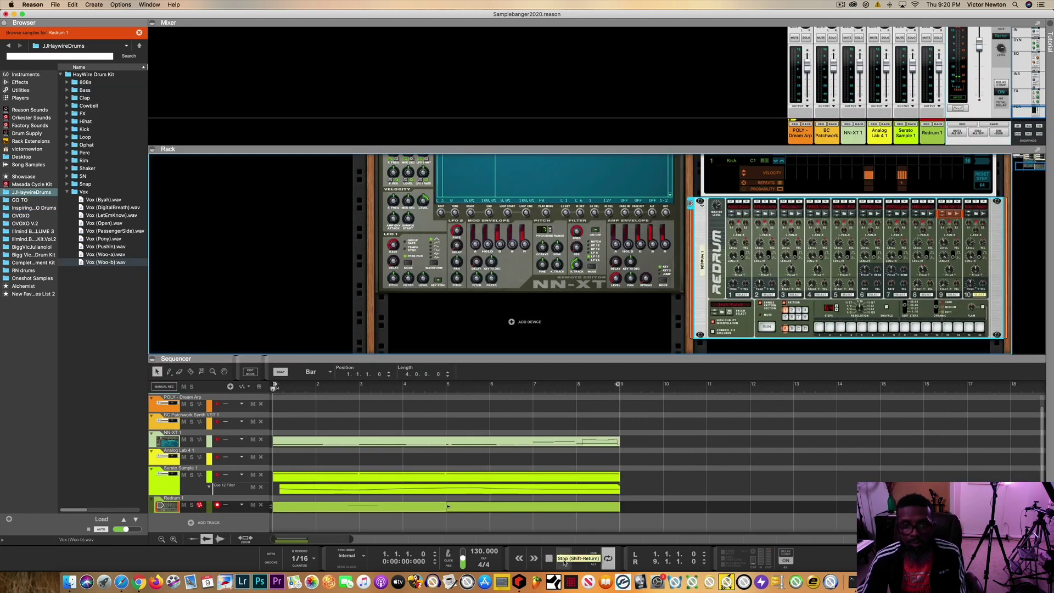
Step: Play the arrangement and compare it with the Redrum track muted and unmuted
click(564, 560)
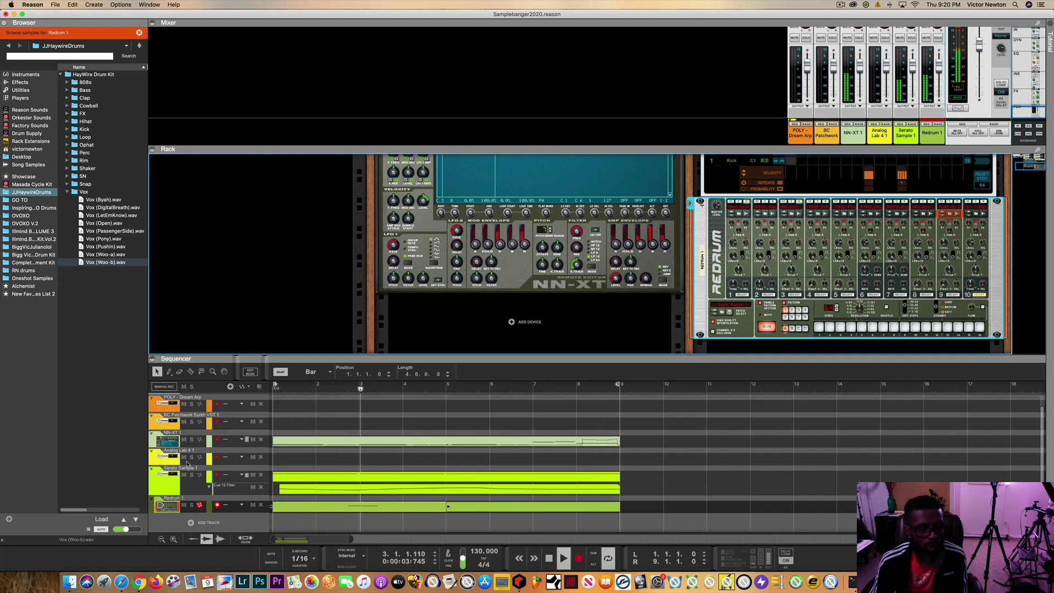
click(184, 505)
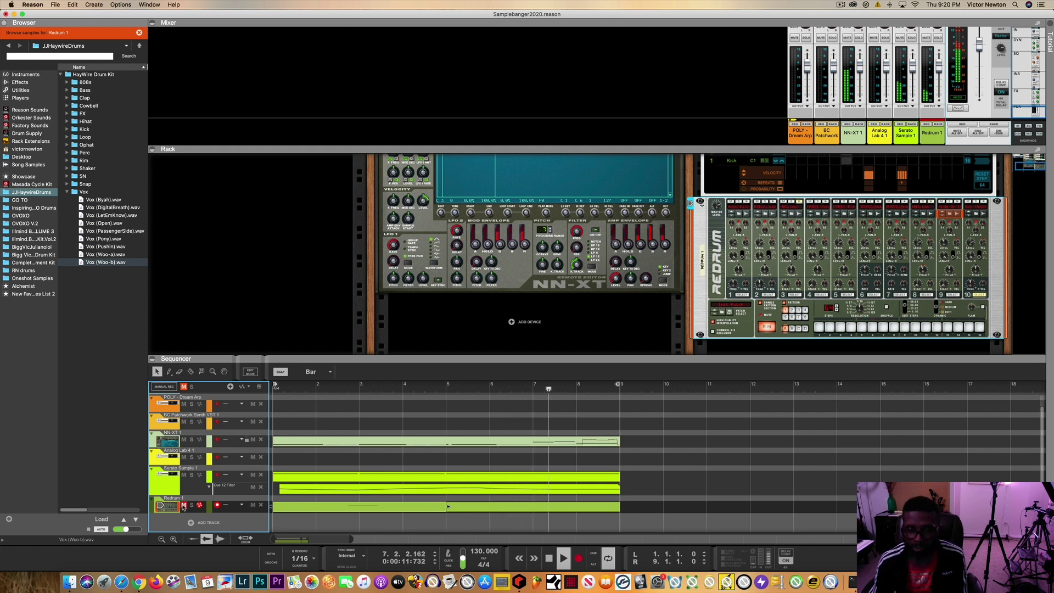
click(184, 506)
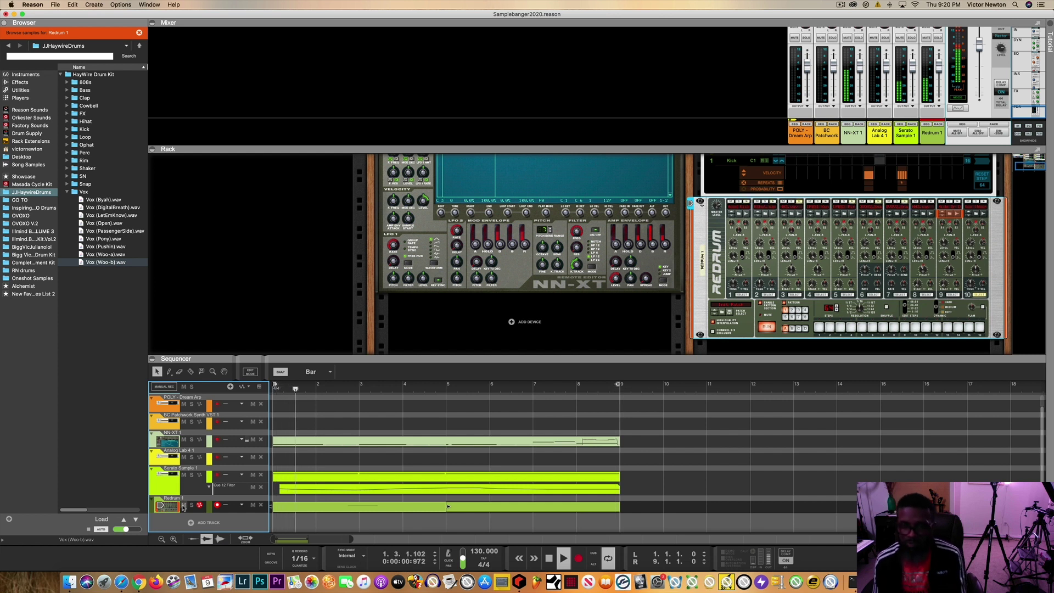